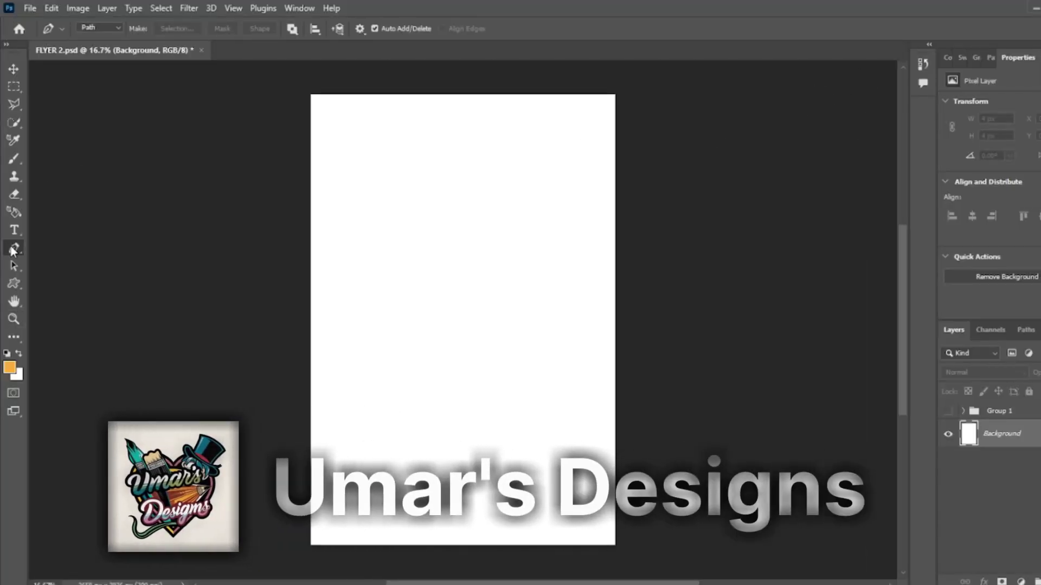
# In Shape mode, pen-draw a six-corner polygon over the page top, sloping down toward the right
pyautogui.click(102, 27)
pyautogui.click(97, 39)
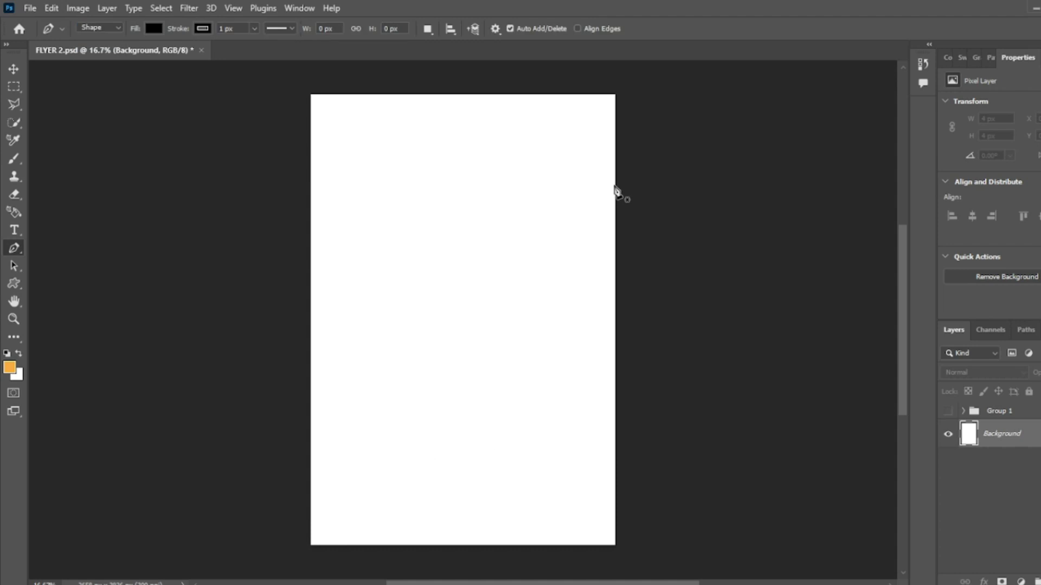
pyautogui.click(624, 200)
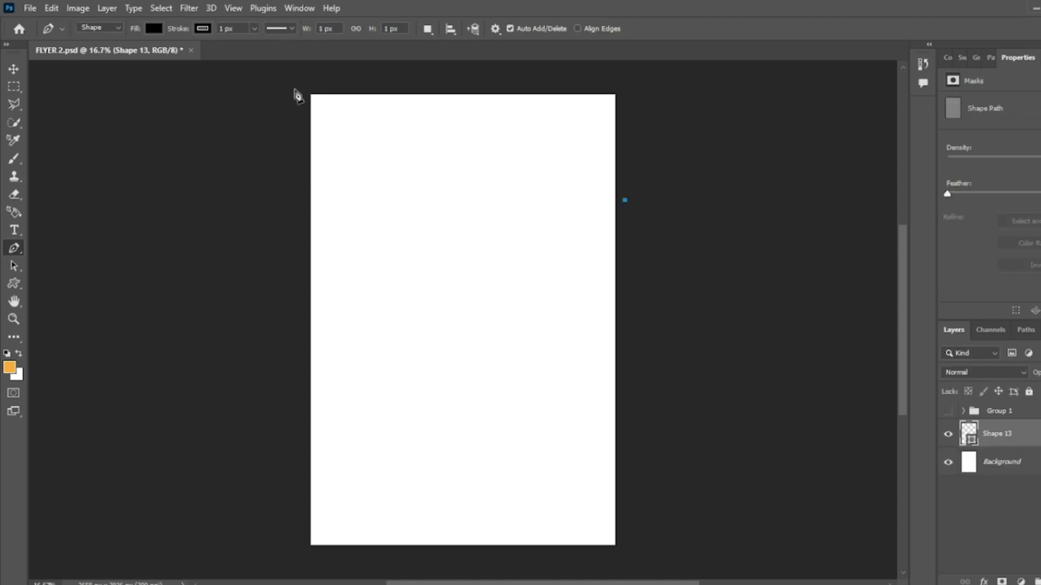
pyautogui.click(292, 96)
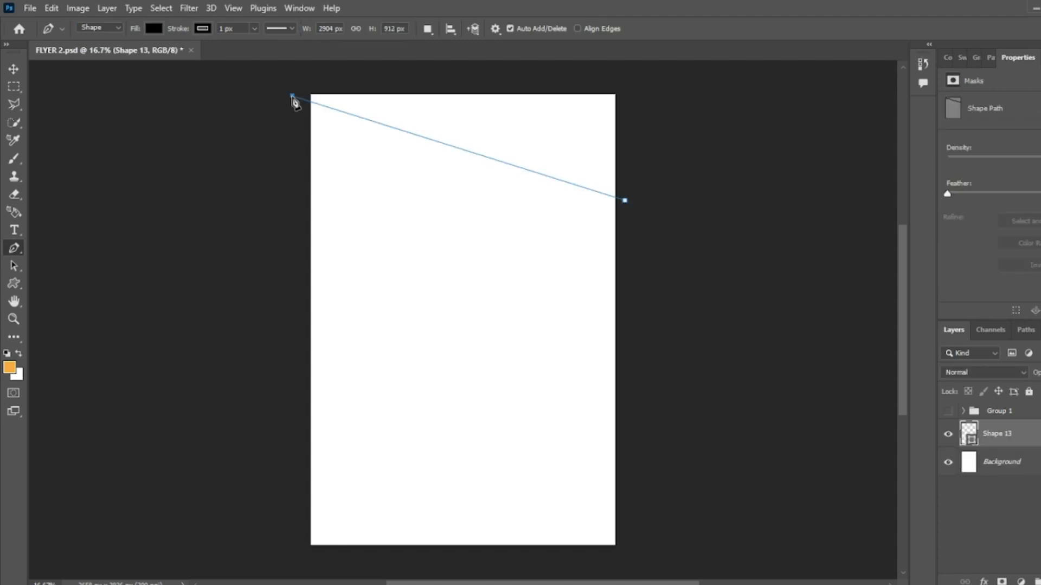
pyautogui.click(301, 78)
pyautogui.click(571, 62)
pyautogui.click(670, 107)
pyautogui.click(667, 172)
pyautogui.click(626, 201)
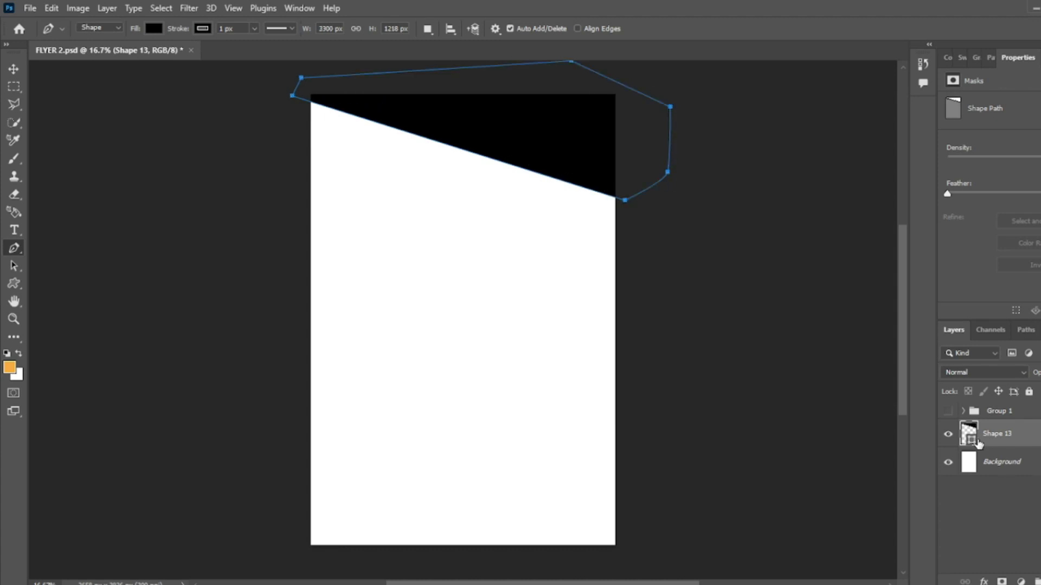
# Fill the new top shape bright green #10db23
pyautogui.doubleClick(974, 443)
pyautogui.moveTo(926, 302); pyautogui.dragTo(928, 281)
pyautogui.moveTo(900, 214); pyautogui.dragTo(898, 191)
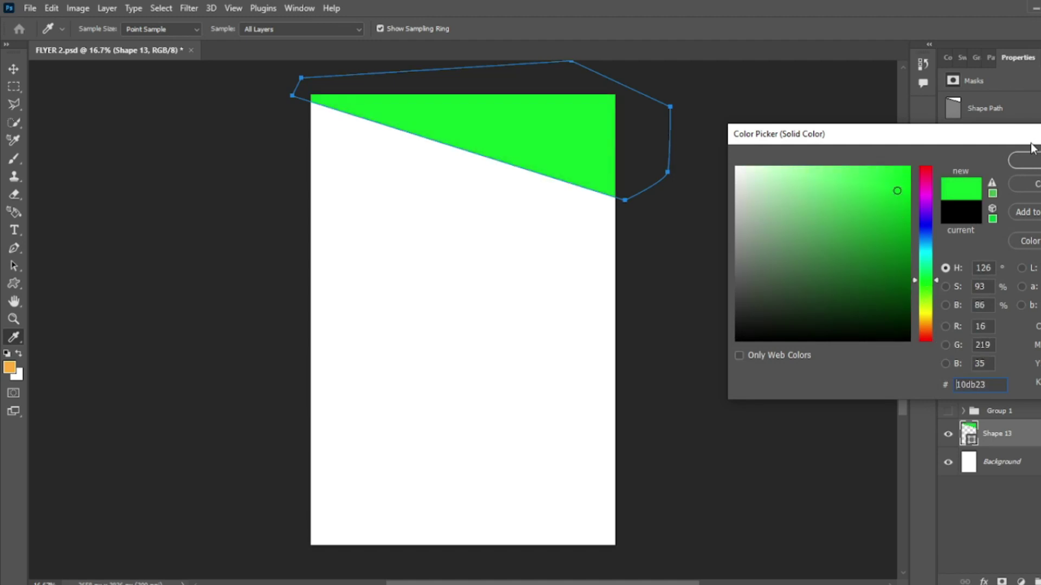
pyautogui.click(1025, 160)
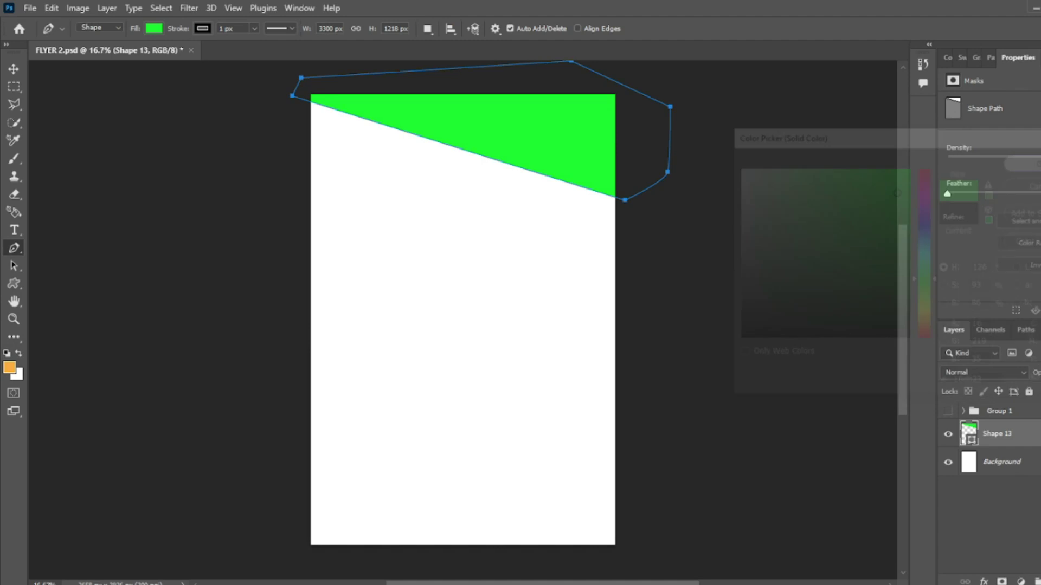
pyautogui.click(631, 205)
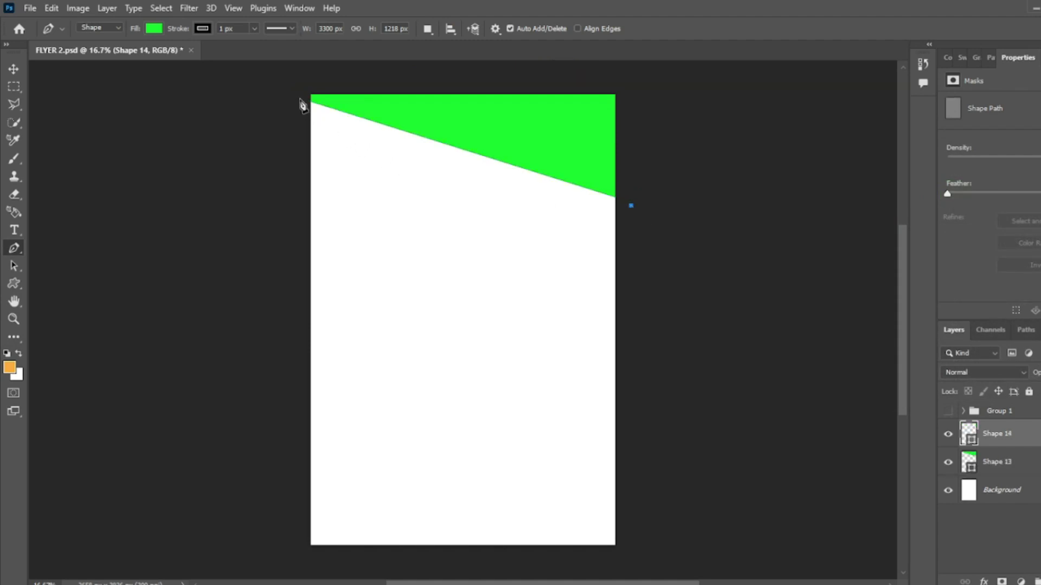
# Draw a thin band along the green shape's diagonal edge and fill it yellow
pyautogui.moveTo(300, 99); pyautogui.dragTo(306, 85)
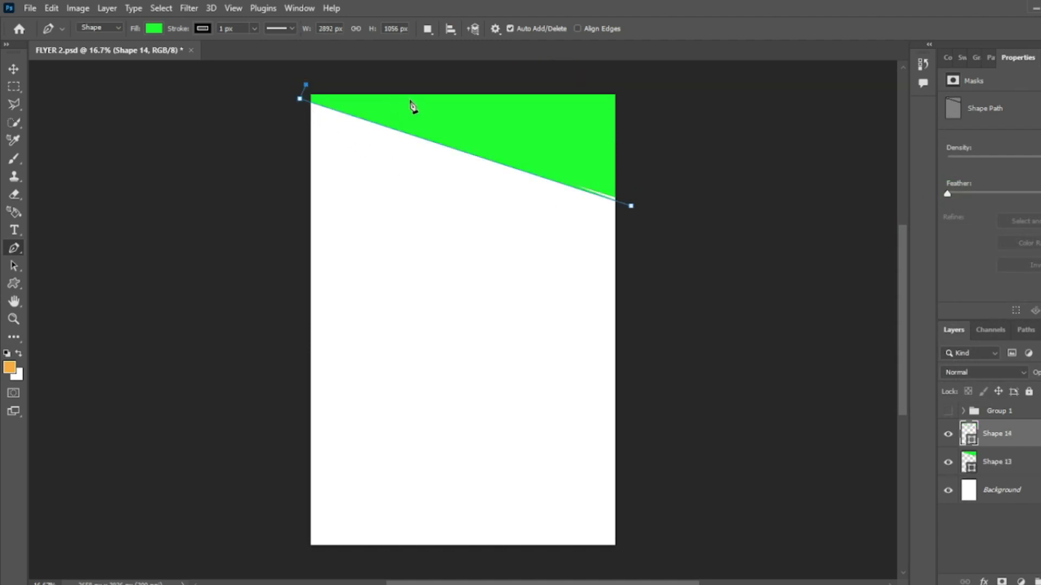
pyautogui.click(648, 184)
pyautogui.click(644, 205)
pyautogui.click(632, 207)
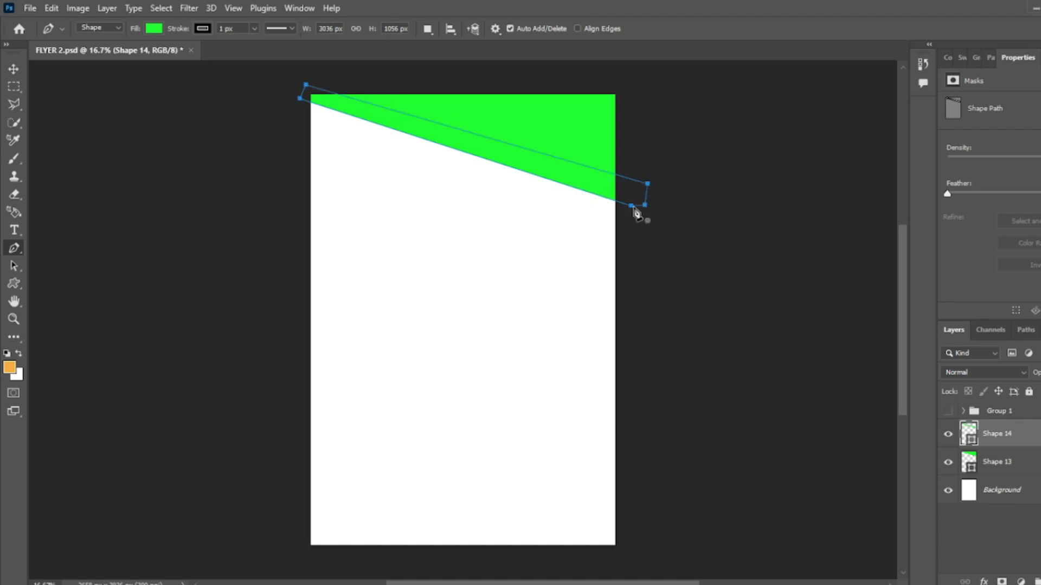
pyautogui.doubleClick(973, 440)
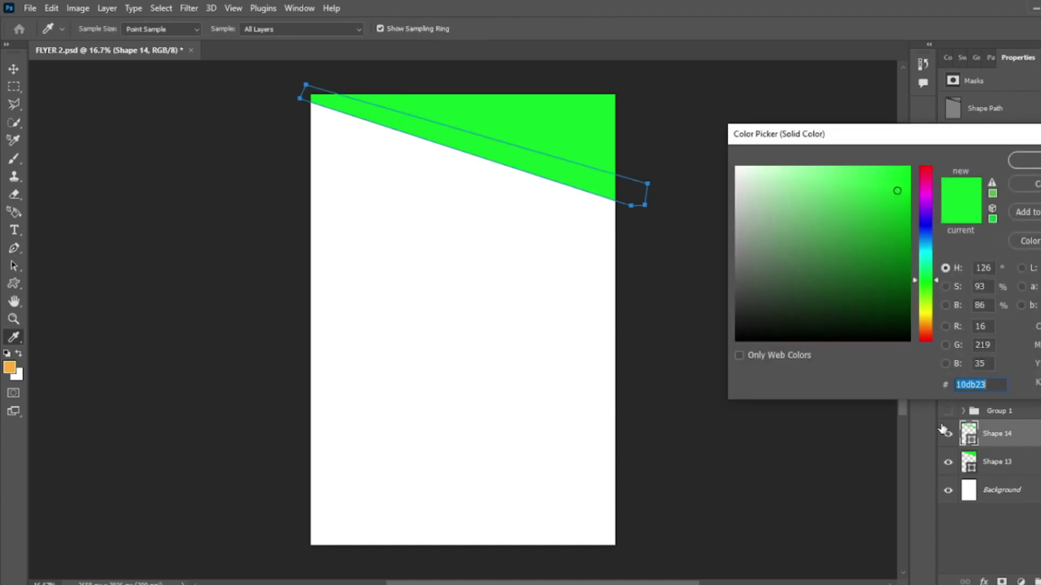
pyautogui.click(934, 309)
pyautogui.press('Return')
# Clip the yellow band into the green shape and fine-tune its edge feathering
pyautogui.keyDown('alt'); pyautogui.click(1018, 444); pyautogui.keyUp('alt')
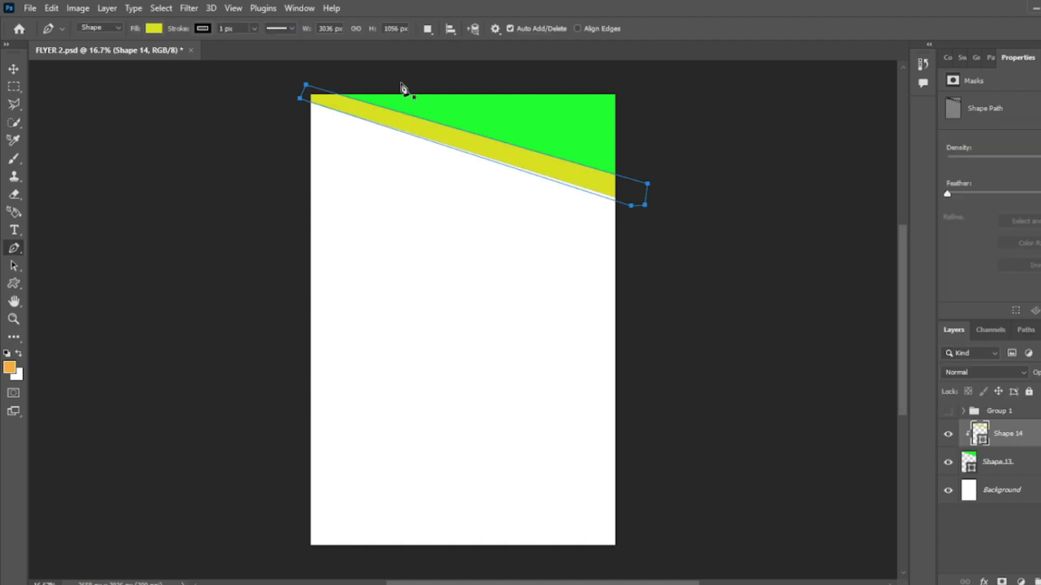
pyautogui.moveTo(954, 196); pyautogui.dragTo(971, 194)
pyautogui.click(1019, 477)
pyautogui.click(1016, 436)
pyautogui.moveTo(1024, 196); pyautogui.dragTo(1002, 194)
# Convert the yellow band to a smart object and apply a 44.3 px Gaussian Blur
pyautogui.click(187, 8)
pyautogui.moveTo(337, 184)
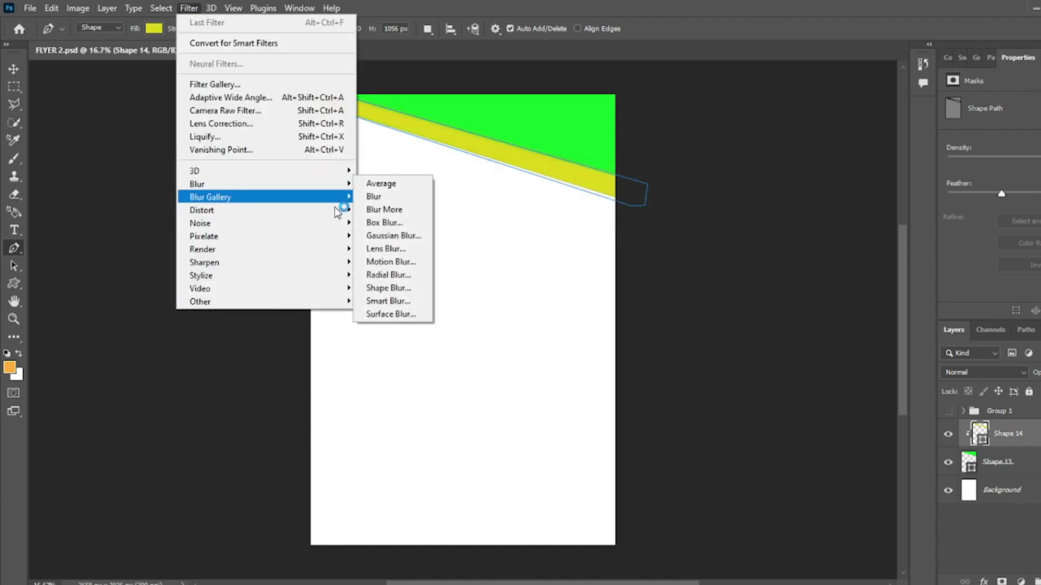
pyautogui.click(404, 237)
pyautogui.click(556, 227)
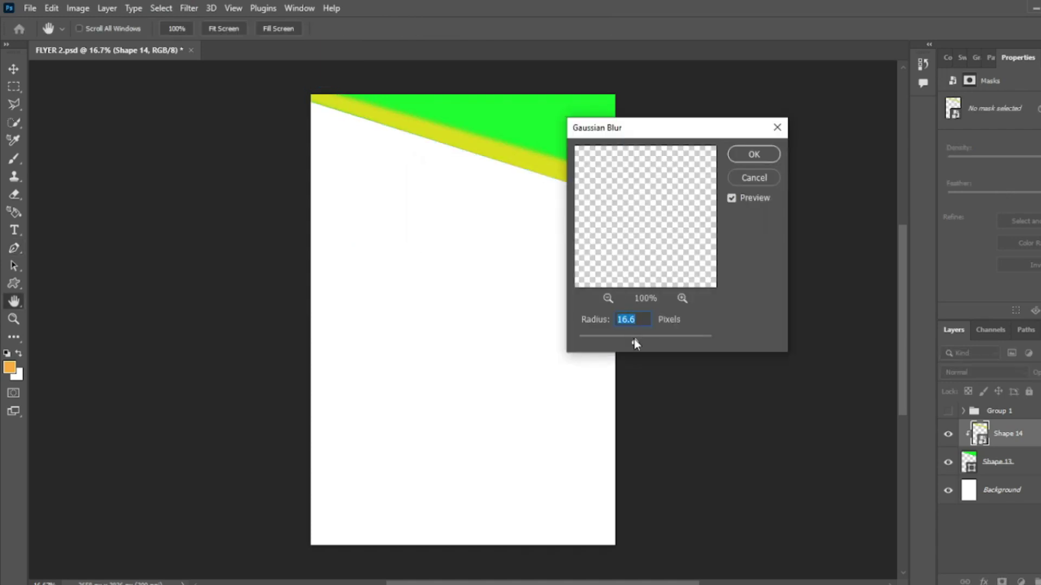
pyautogui.moveTo(637, 339); pyautogui.dragTo(642, 340)
pyautogui.click(747, 155)
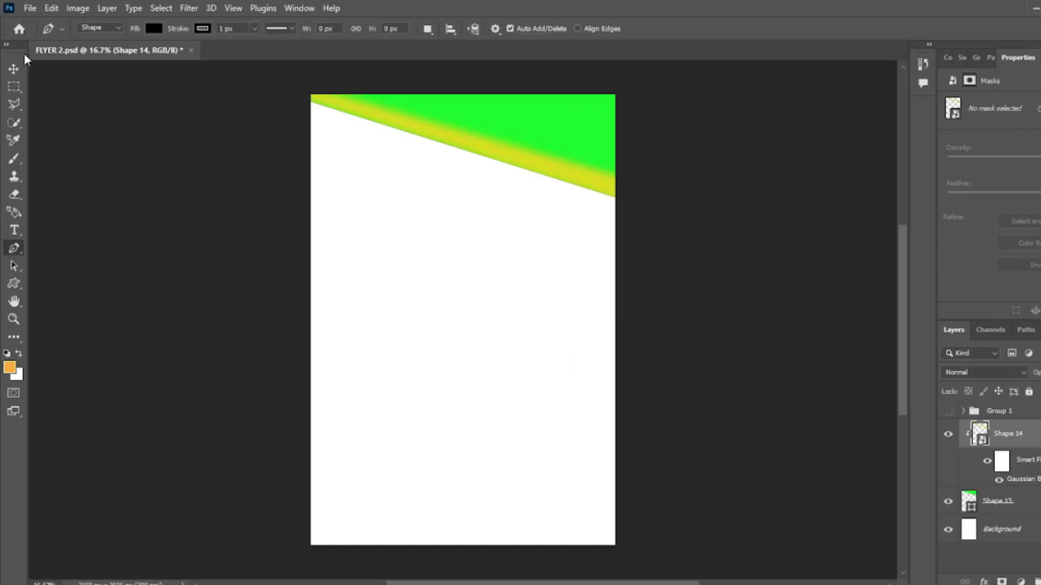
# Nudge the blurred yellow band slightly left with the Move tool
pyautogui.click(13, 69)
pyautogui.moveTo(433, 131); pyautogui.dragTo(425, 136)
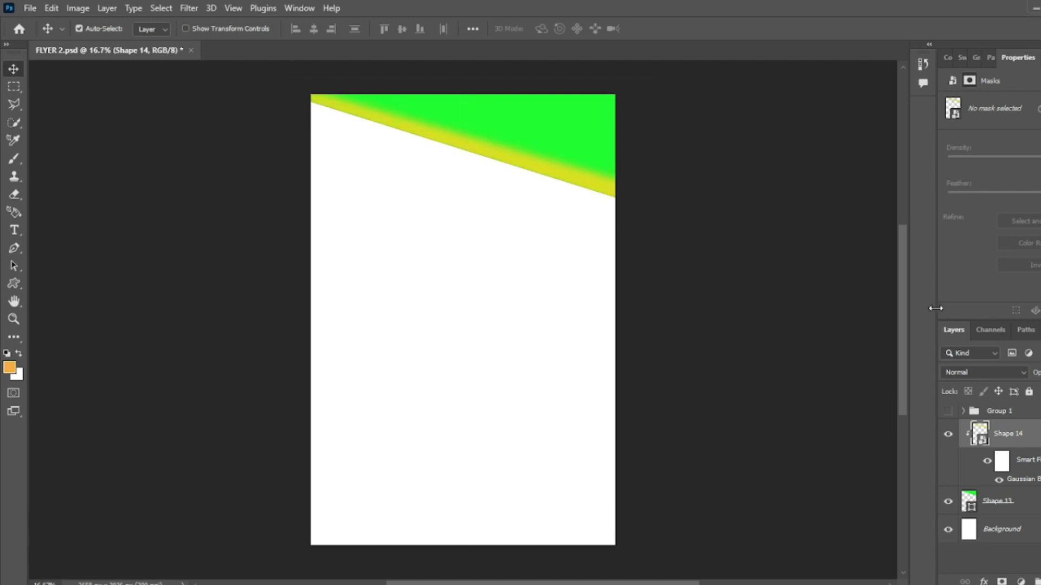
pyautogui.click(1012, 508)
pyautogui.click(1005, 436)
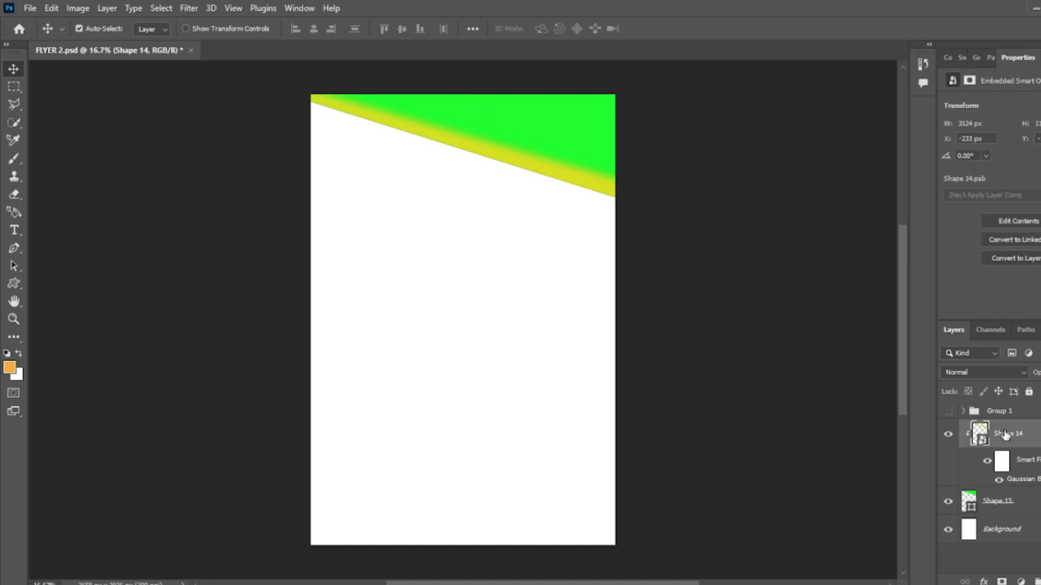
pyautogui.click(17, 250)
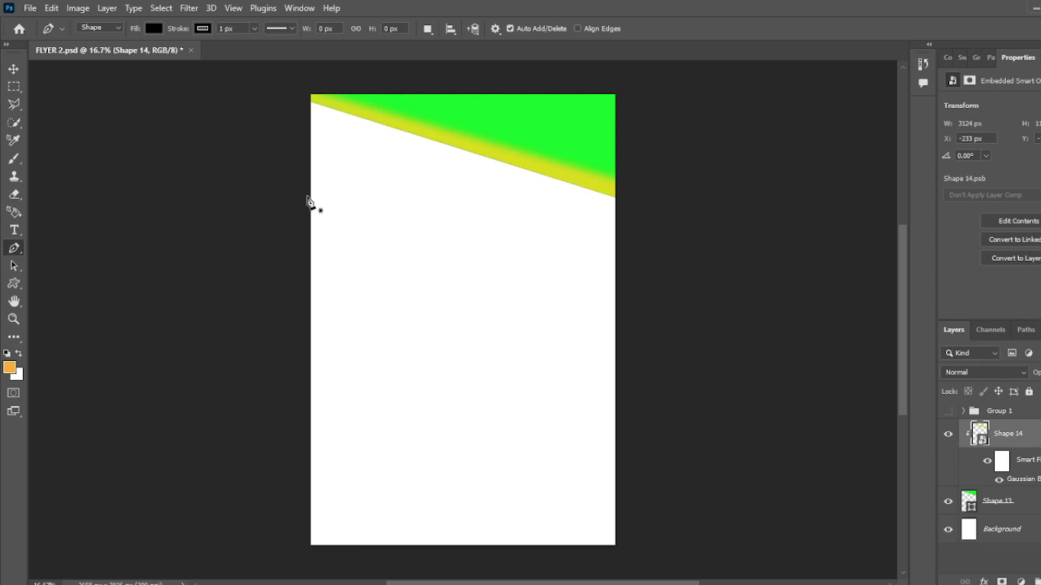
# Draw a black top-left corner shape and move its layer below the green shape
pyautogui.click(306, 196)
pyautogui.click(403, 114)
pyautogui.click(339, 87)
pyautogui.click(258, 83)
pyautogui.click(243, 155)
pyautogui.click(293, 218)
pyautogui.click(306, 195)
pyautogui.moveTo(1032, 436); pyautogui.dragTo(1031, 531)
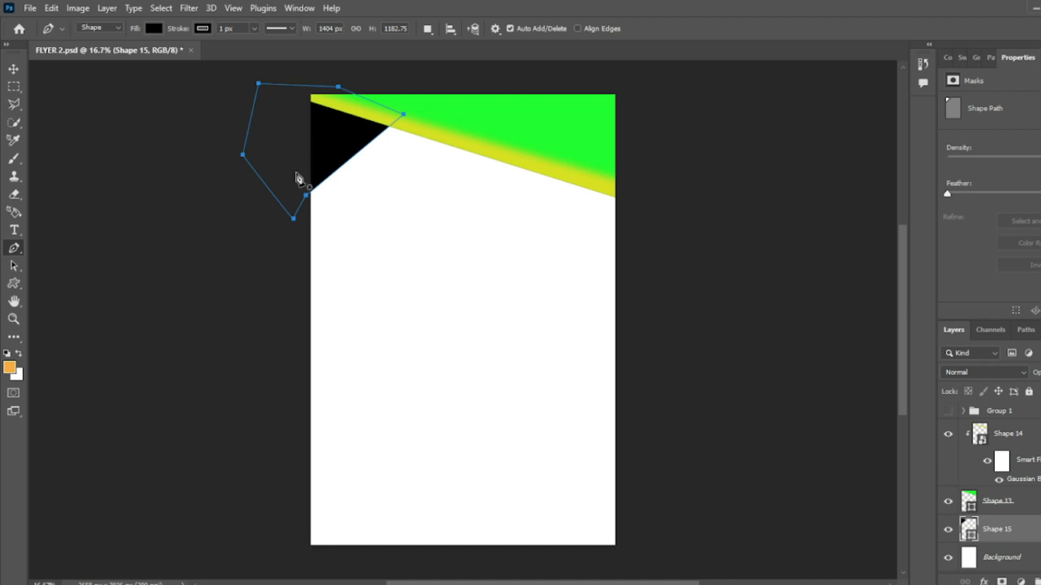
# Draw a second top-left corner shape over it and fill it teal #38ddc8
pyautogui.click(300, 186)
pyautogui.moveTo(378, 115); pyautogui.dragTo(385, 101)
pyautogui.click(358, 94)
pyautogui.click(285, 85)
pyautogui.click(236, 96)
pyautogui.click(235, 161)
pyautogui.click(300, 186)
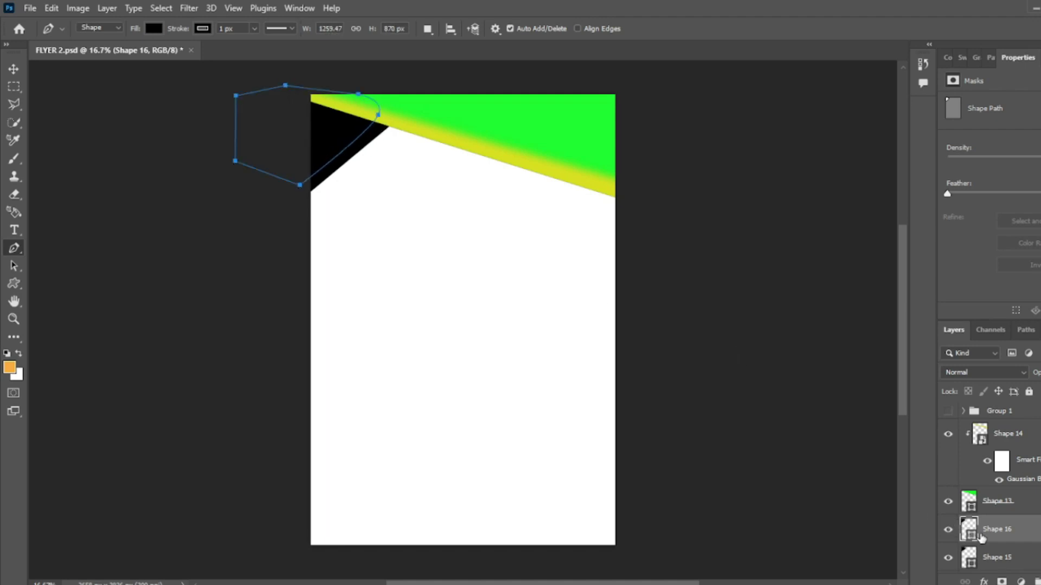
pyautogui.doubleClick(970, 529)
pyautogui.click(925, 258)
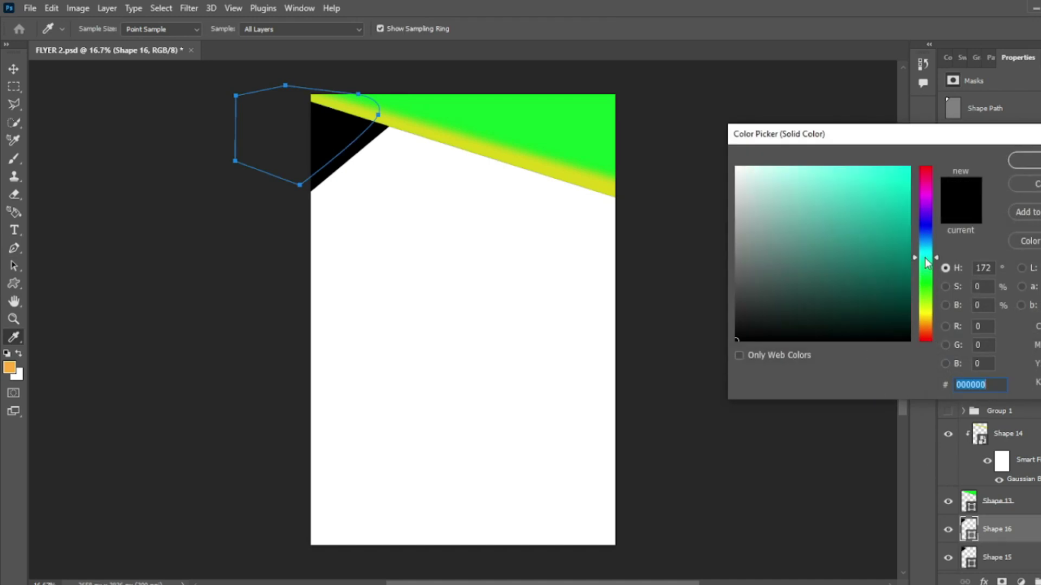
pyautogui.click(859, 189)
pyautogui.moveTo(859, 189); pyautogui.dragTo(866, 190)
pyautogui.click(1032, 160)
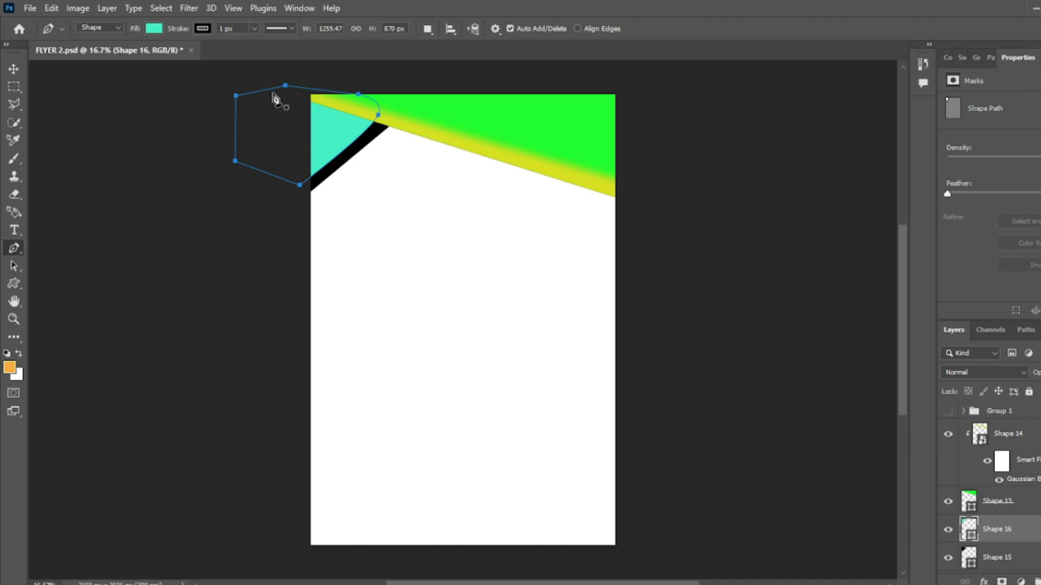
# Draw a curved shape across the teal corner piece and fill it dark green #067e03
pyautogui.click(291, 157)
pyautogui.moveTo(366, 127); pyautogui.dragTo(397, 104)
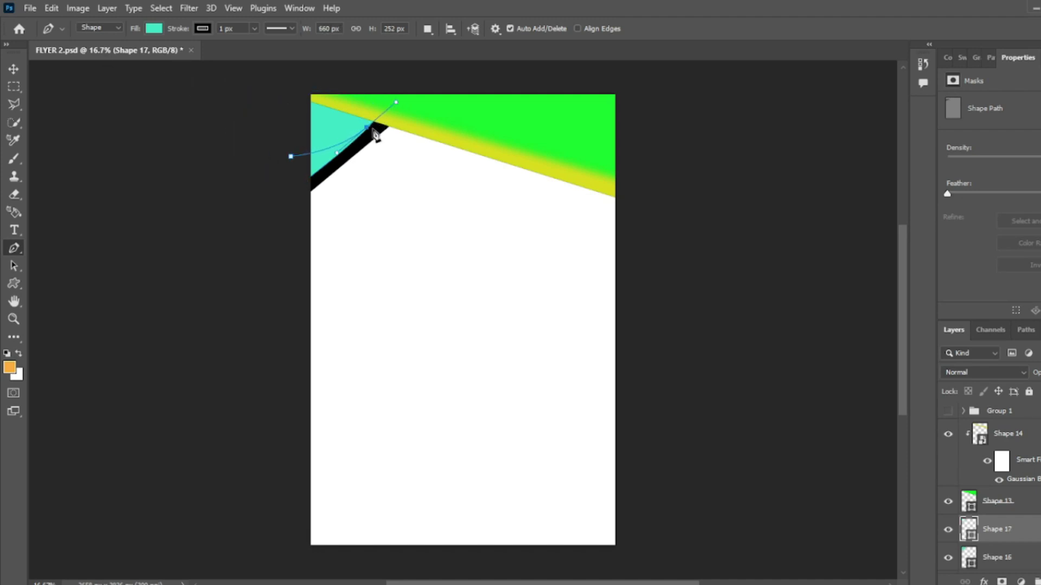
pyautogui.press('alt')
pyautogui.moveTo(265, 189); pyautogui.dragTo(190, 212)
pyautogui.doubleClick(970, 534)
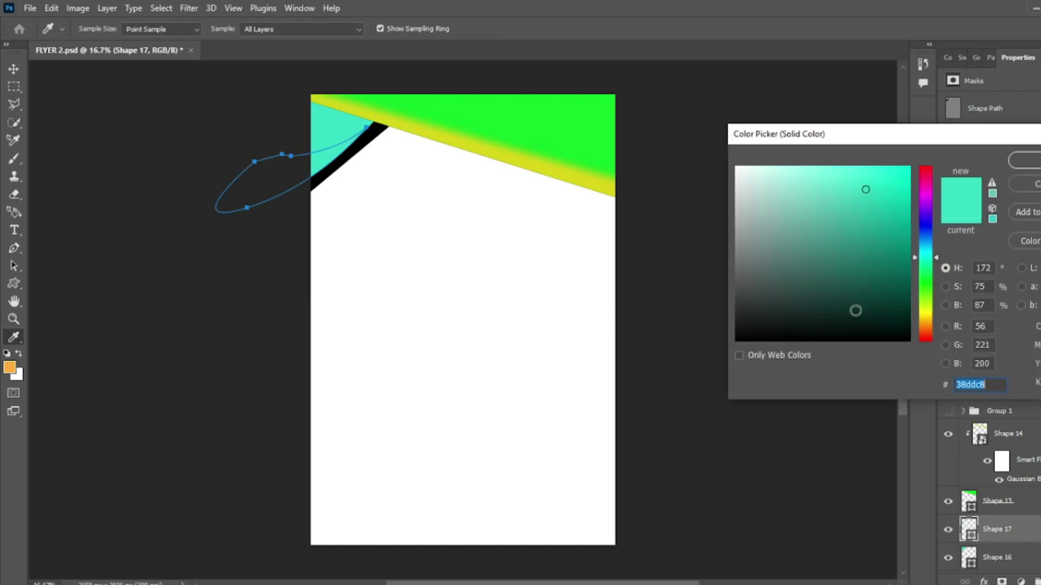
pyautogui.click(924, 282)
pyautogui.moveTo(868, 192); pyautogui.dragTo(906, 255)
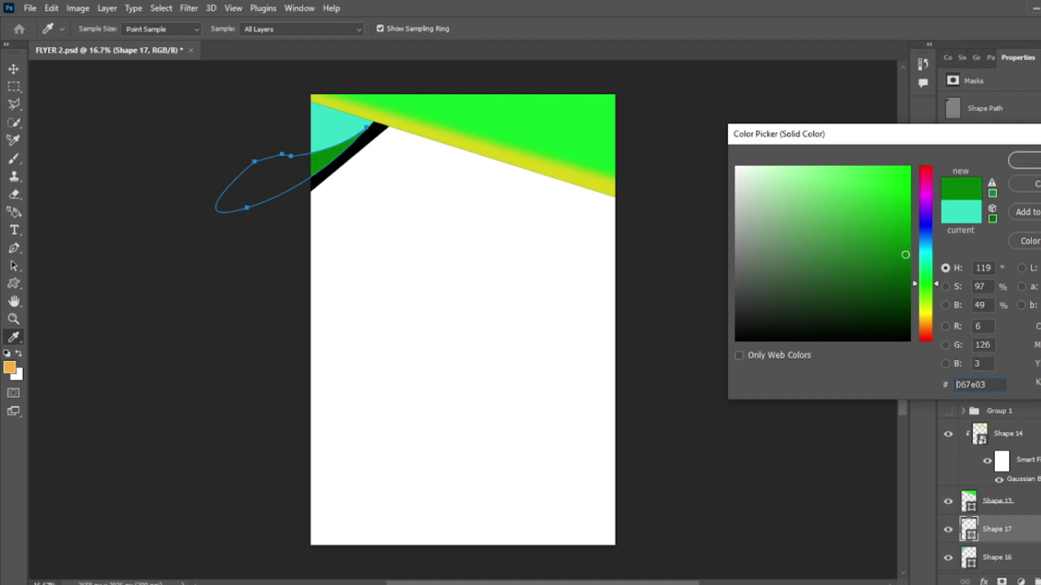
pyautogui.press('Return')
pyautogui.click(14, 69)
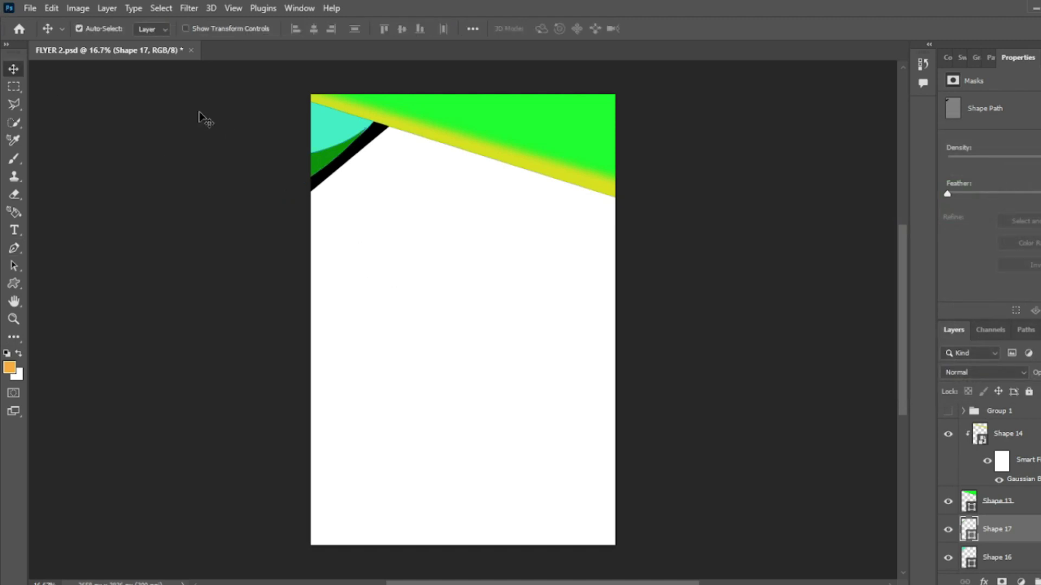
# Group Shapes 13 through 17 into Group 2 with Ctrl+G, then select the Background layer
pyautogui.click(1029, 440)
pyautogui.scroll(-2, 1025, 477)
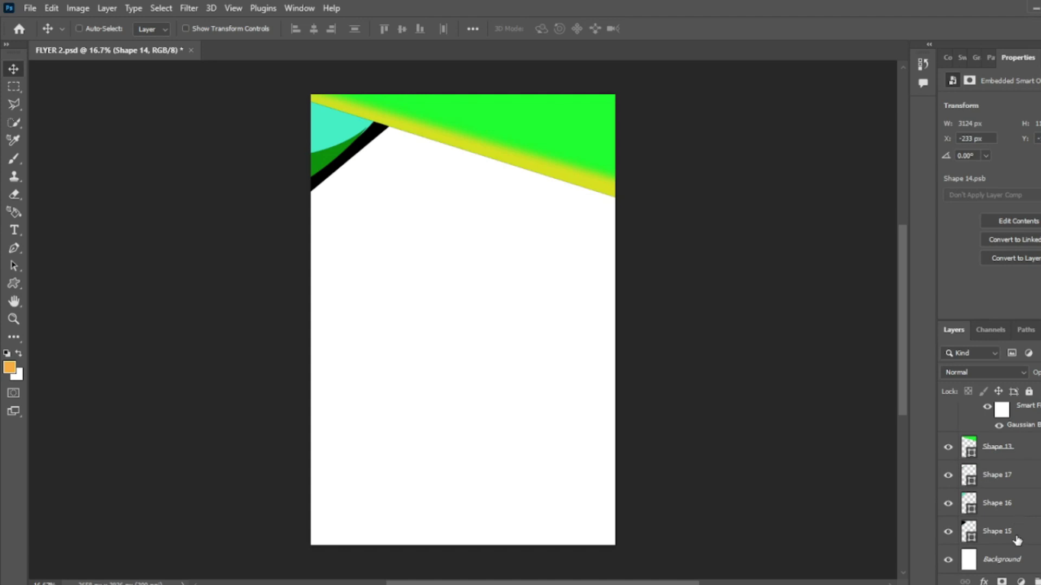
pyautogui.keyDown('shift'); pyautogui.click(1030, 542); pyautogui.keyUp('shift')
pyautogui.hotkey('ctrl', 'g')
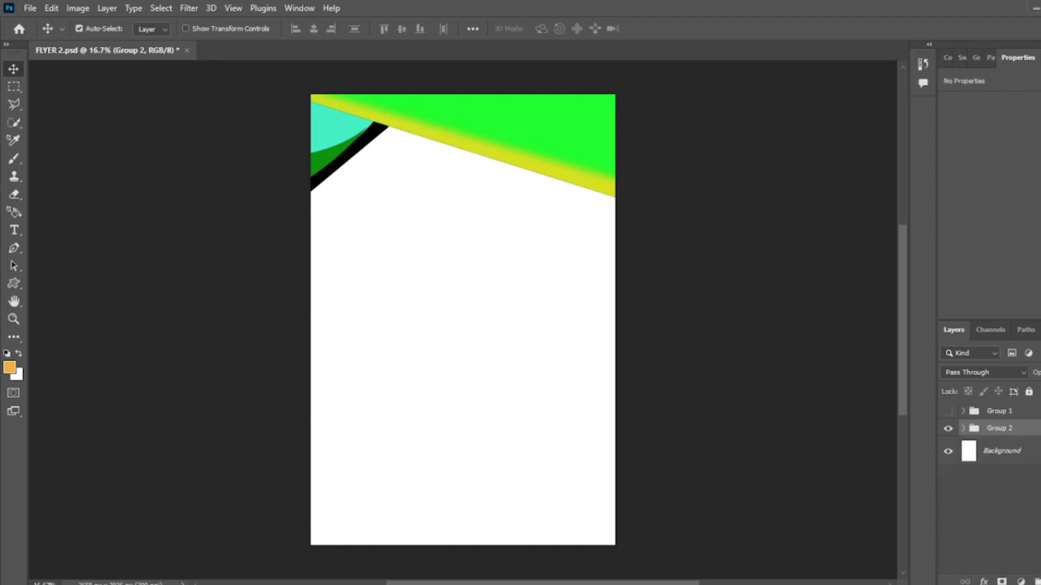
pyautogui.scroll(1, 1016, 486)
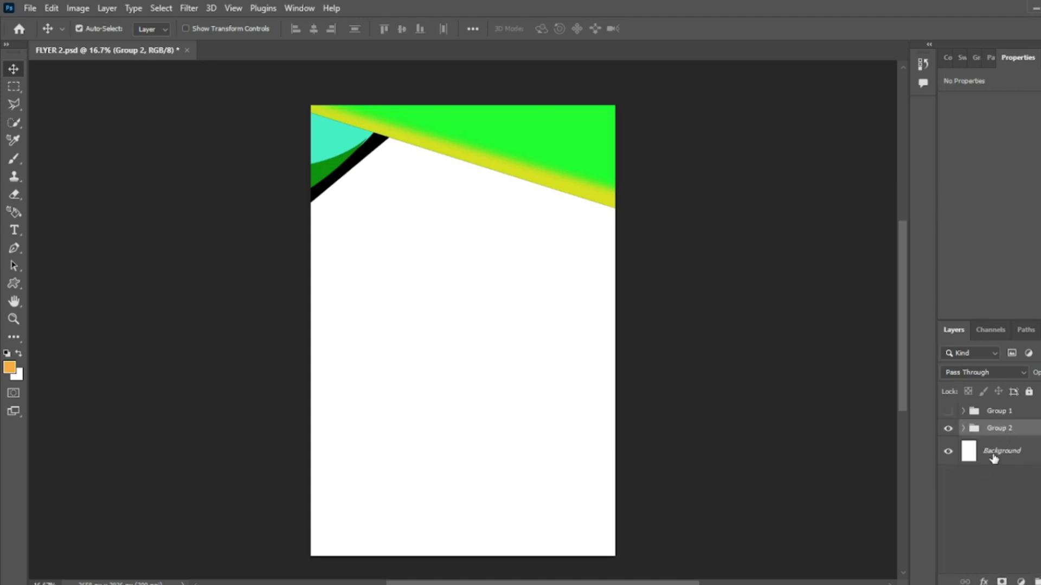
pyautogui.click(1006, 460)
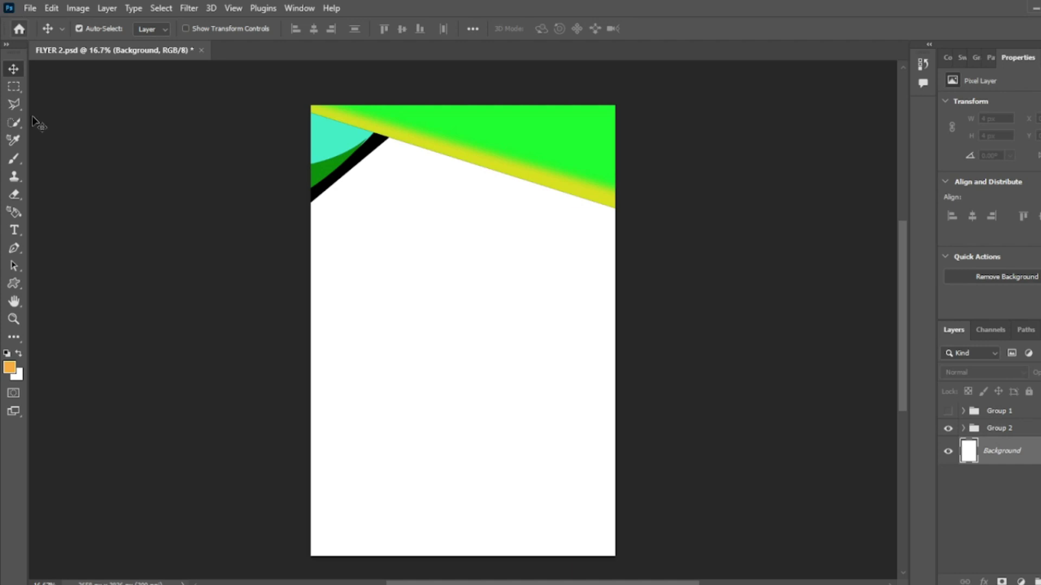
pyautogui.click(13, 249)
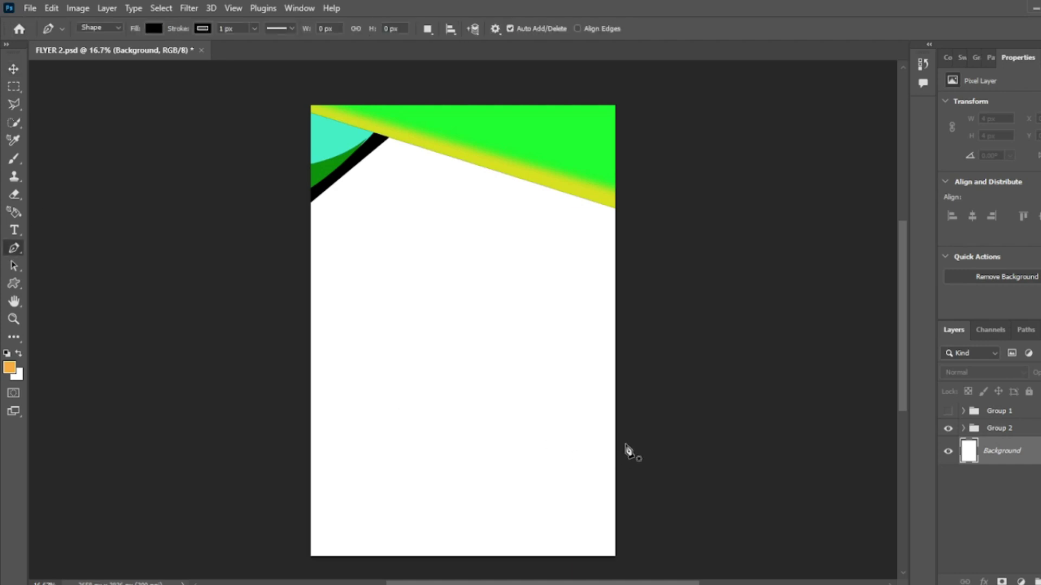
# Draw a bottom shape peaking left of centre, filled with the top's bright green #10db23
pyautogui.click(625, 443)
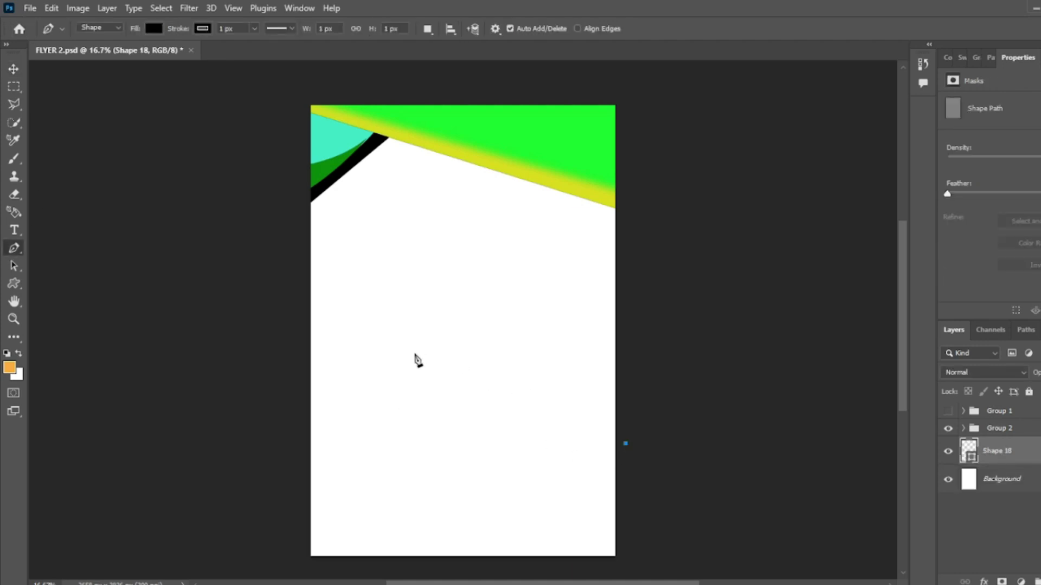
pyautogui.click(406, 367)
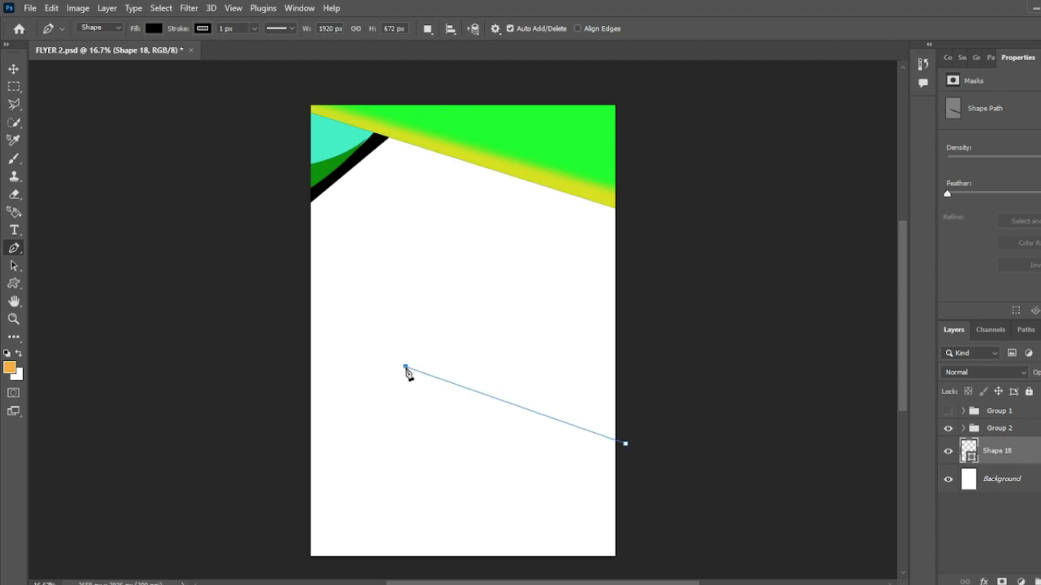
pyautogui.click(288, 424)
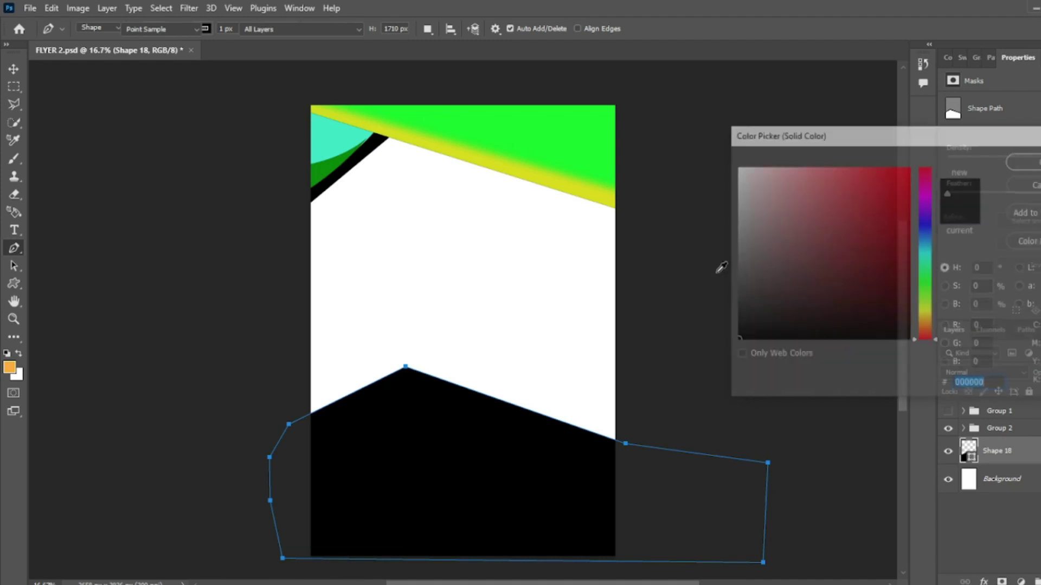
pyautogui.click(569, 127)
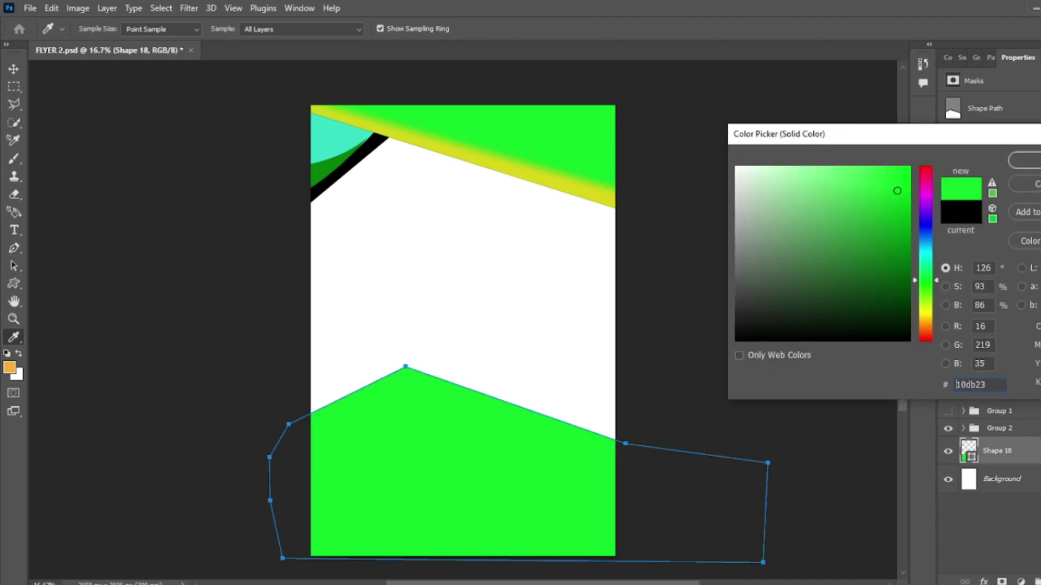
pyautogui.press('Return')
pyautogui.click(307, 497)
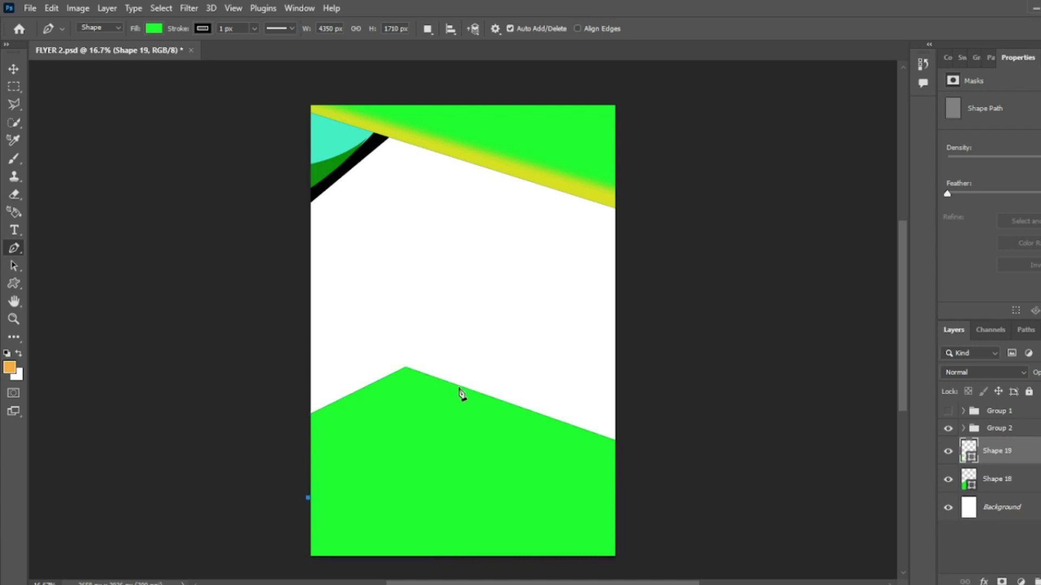
# Draw an angular band over the green shape's left side and fill it blue #109bdb
pyautogui.click(467, 388)
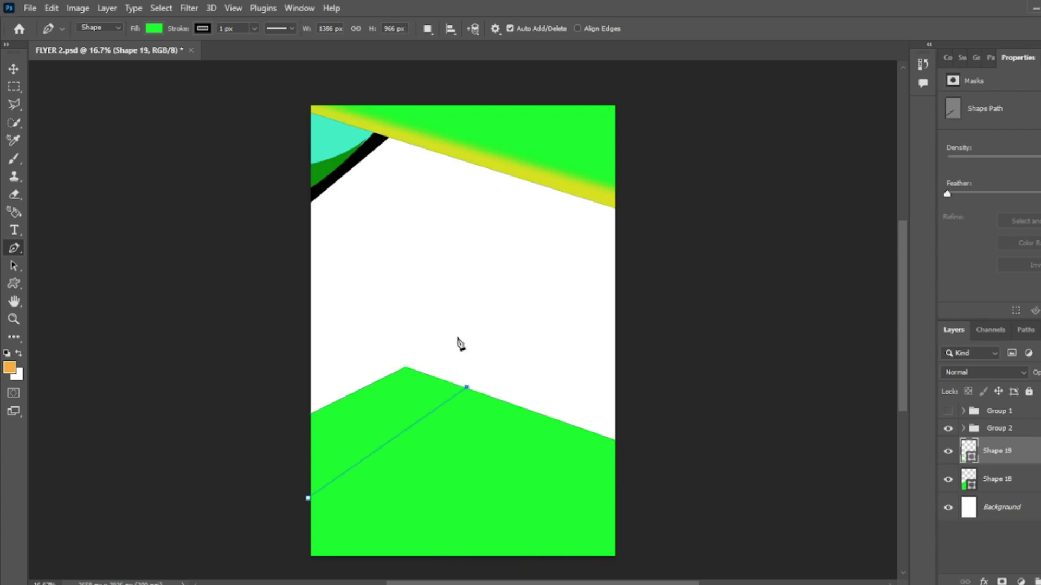
pyautogui.click(405, 364)
pyautogui.click(294, 418)
pyautogui.click(307, 497)
pyautogui.doubleClick(969, 452)
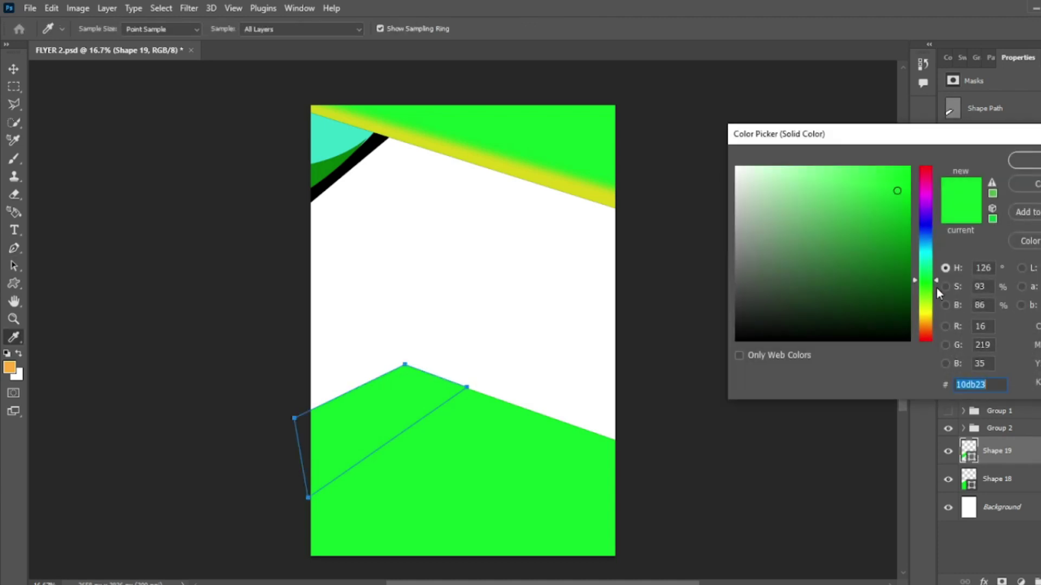
pyautogui.moveTo(934, 275); pyautogui.dragTo(929, 245)
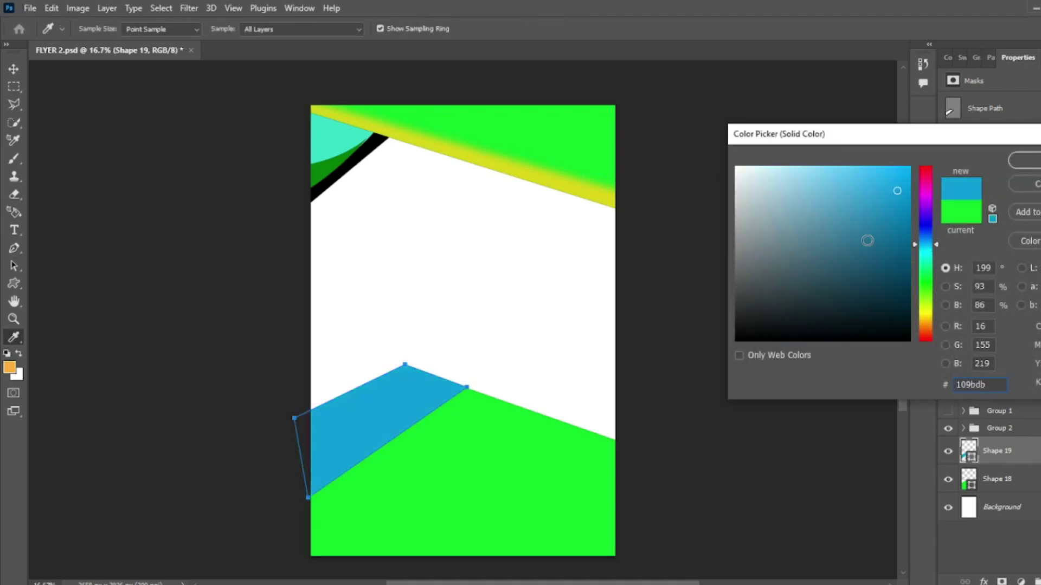
pyautogui.press('Return')
pyautogui.click(615, 349)
# Draw a yellow triangle at the right edge and a thin sliver from the peak toward it
pyautogui.click(549, 400)
pyautogui.click(656, 440)
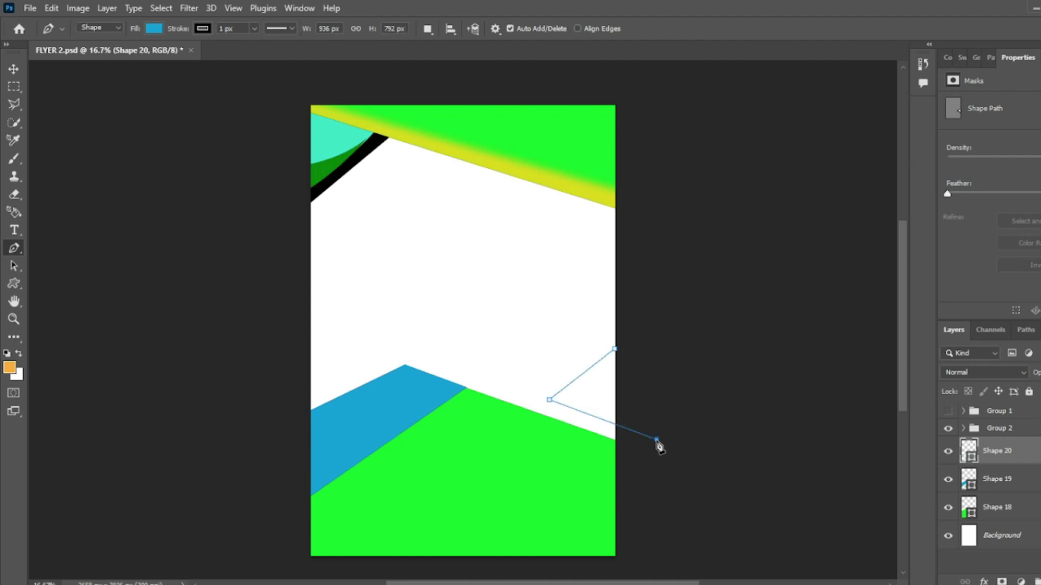
pyautogui.click(658, 352)
pyautogui.click(615, 349)
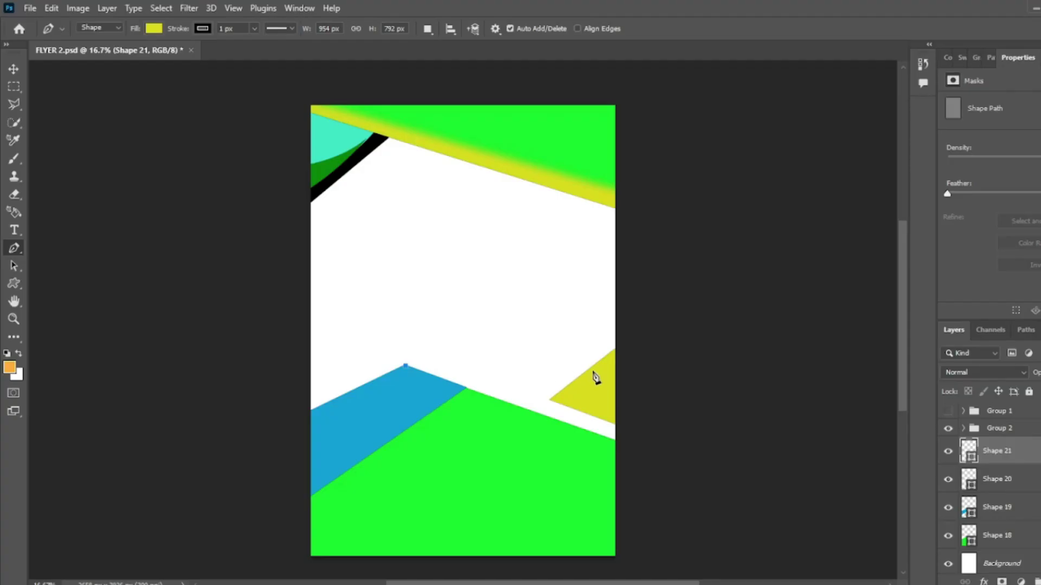
pyautogui.click(595, 363)
pyautogui.click(571, 382)
pyautogui.click(406, 367)
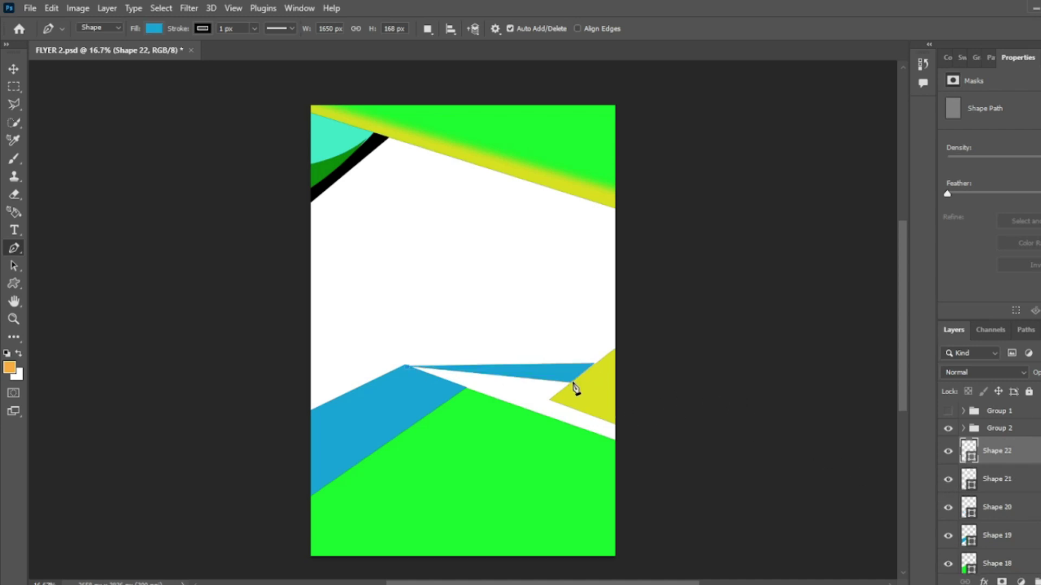
pyautogui.click(572, 385)
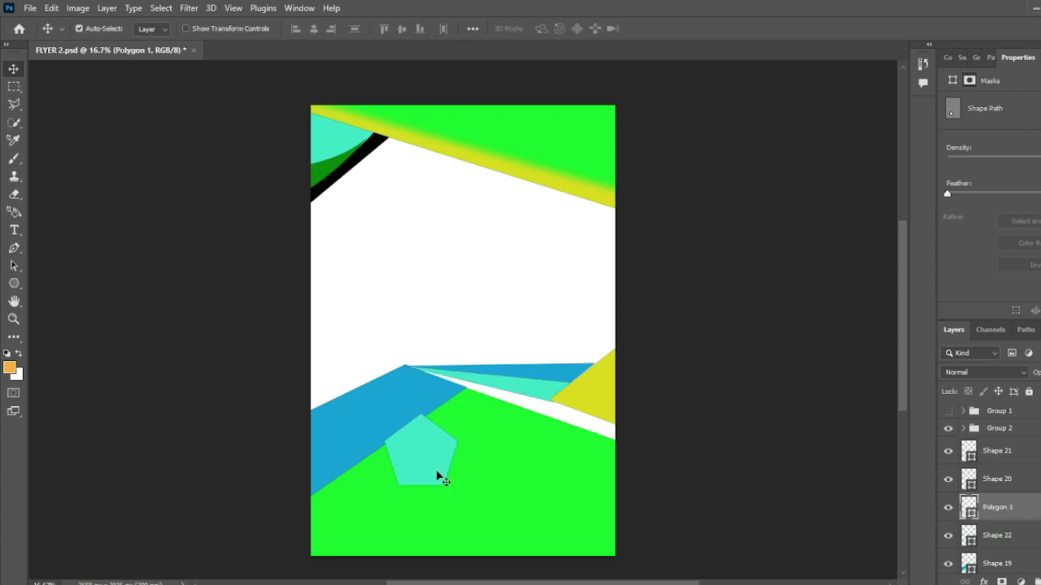
# Move the pentagon onto the blue band, rotate it -18°, and fill it yellow #dad410
pyautogui.moveTo(436, 476); pyautogui.dragTo(408, 450)
pyautogui.hotkey('ctrl', 't')
pyautogui.moveTo(443, 482); pyautogui.dragTo(442, 460)
pyautogui.doubleClick(970, 509)
pyautogui.click(595, 386)
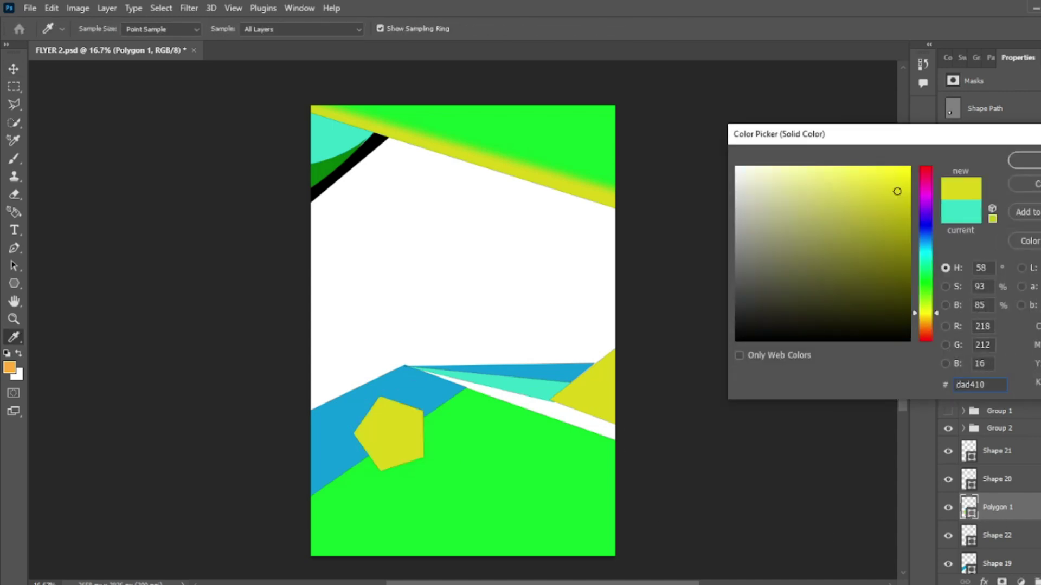
pyautogui.press('Return')
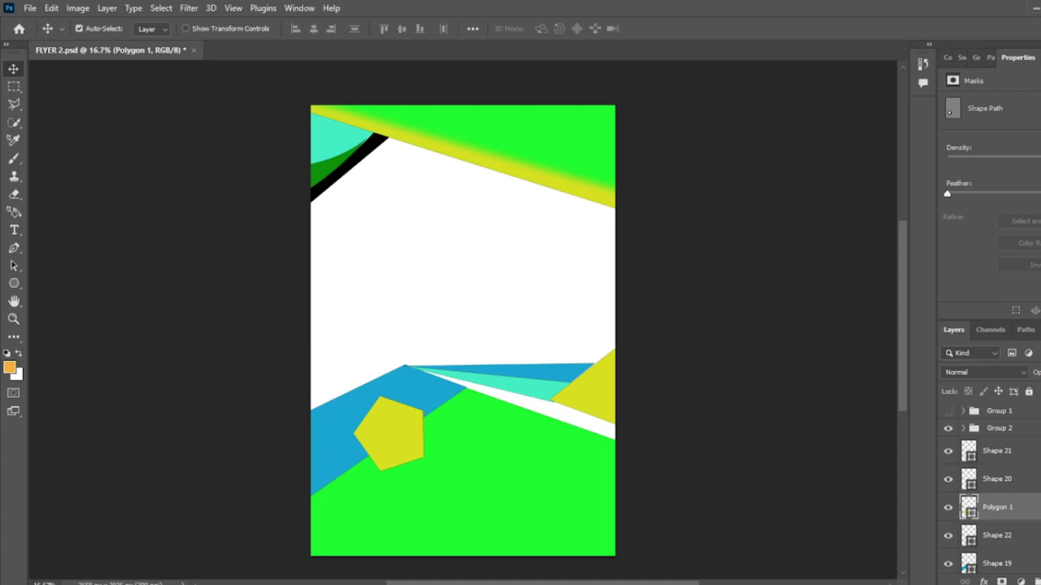
pyautogui.press('p')
pyautogui.click(429, 410)
pyautogui.click(628, 539)
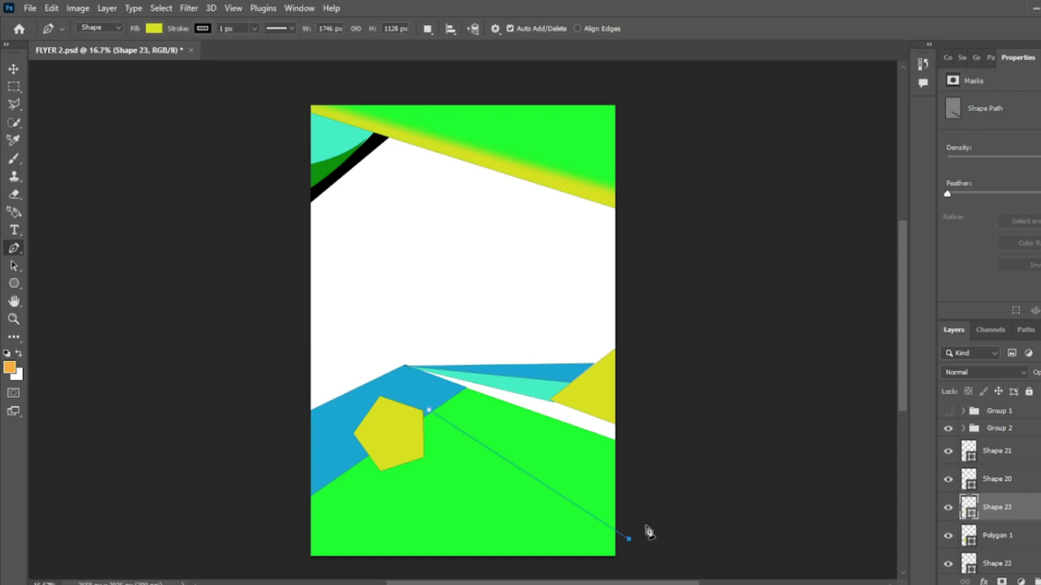
# Raise Shape 23's bottom-right anchor slightly and confirm its dark green fill
pyautogui.moveTo(628, 538); pyautogui.dragTo(631, 526)
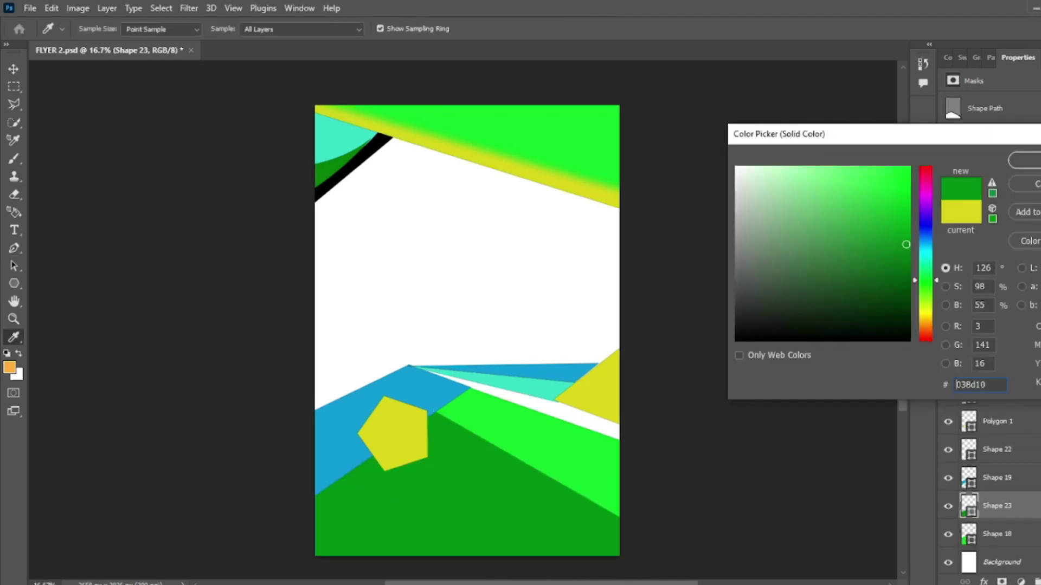
pyautogui.click(1022, 160)
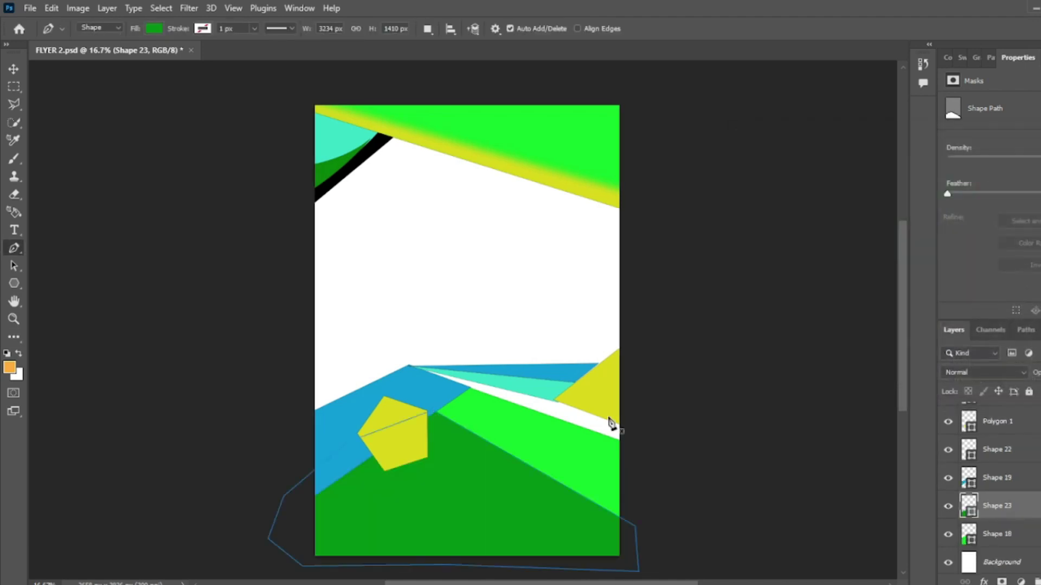
pyautogui.click(624, 547)
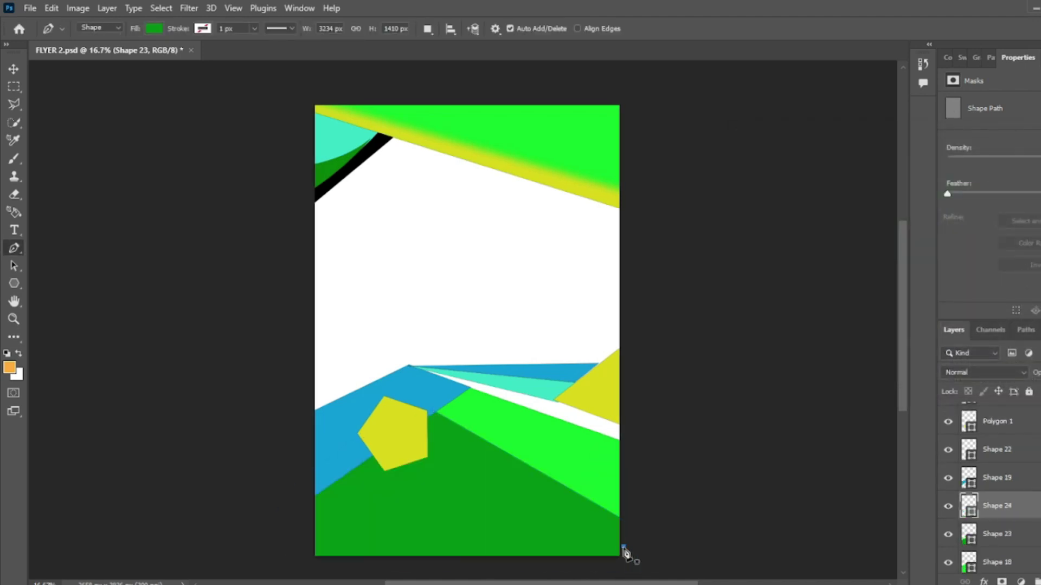
pyautogui.moveTo(372, 574); pyautogui.dragTo(224, 504)
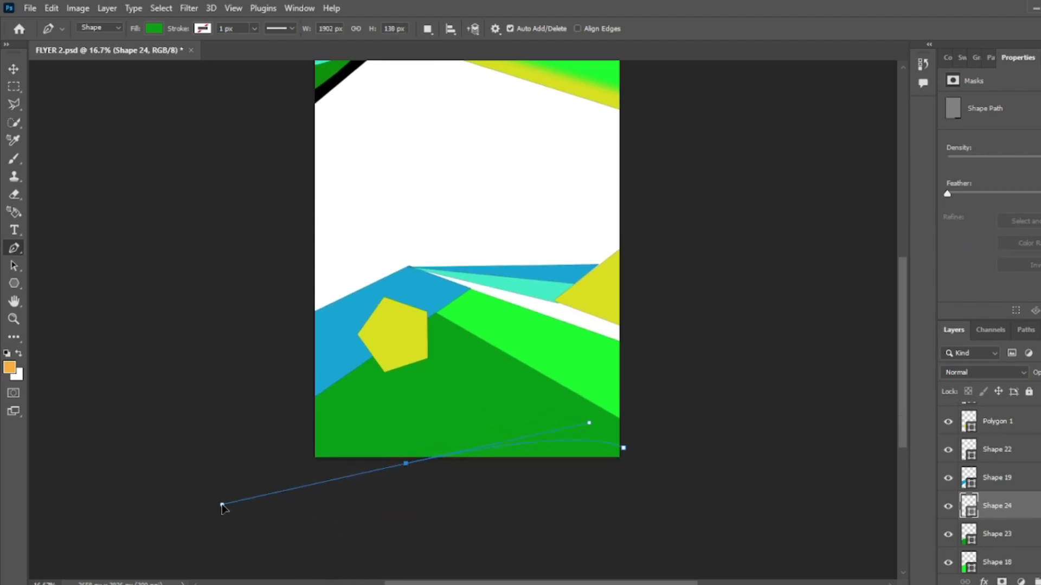
# Draw a curved wave shape below the flyer's bottom edge and fill it with blue #109bdb
pyautogui.click(642, 485)
pyautogui.moveTo(685, 464); pyautogui.dragTo(697, 468)
pyautogui.click(623, 454)
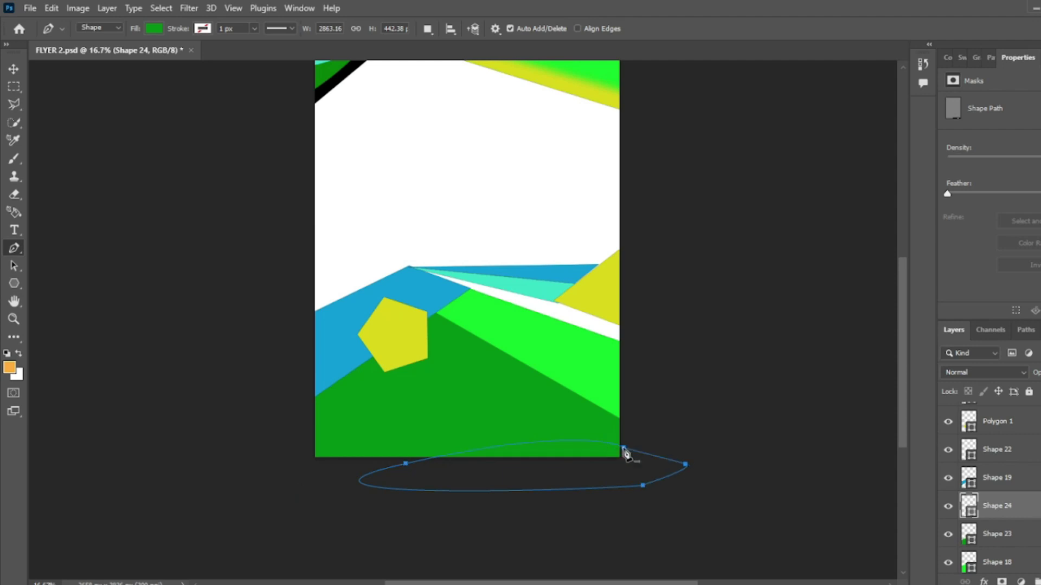
pyautogui.doubleClick(962, 512)
pyautogui.click(446, 295)
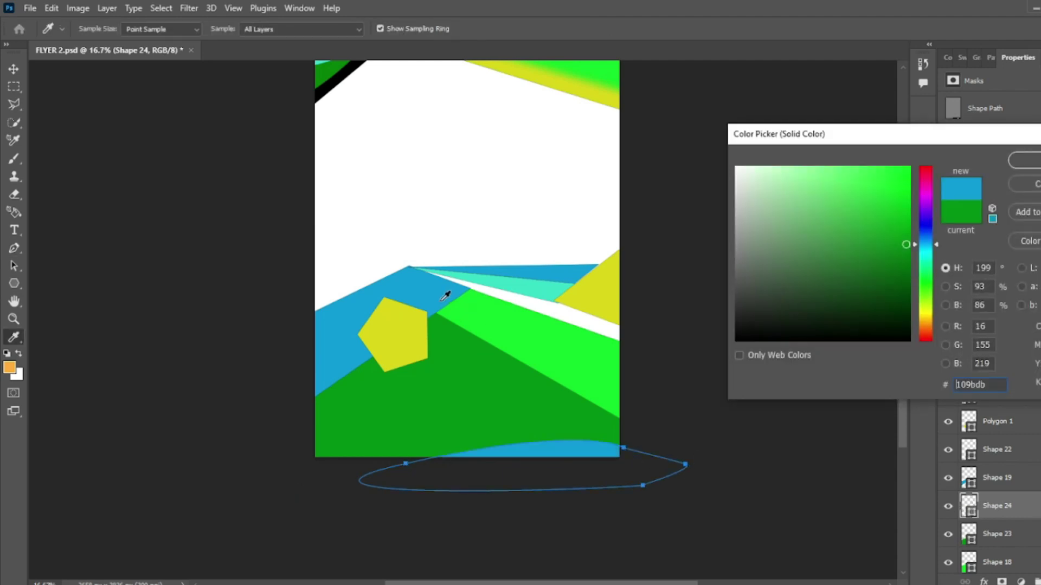
pyautogui.click(1024, 160)
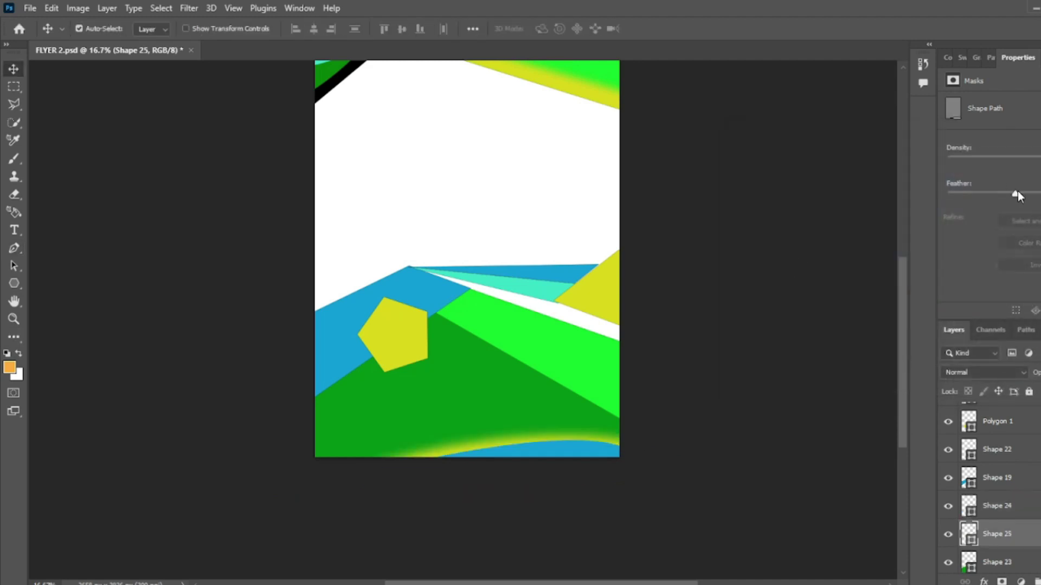
# Raise the Feather on the yellow wave to soften its edge
pyautogui.moveTo(1020, 192); pyautogui.dragTo(1024, 191)
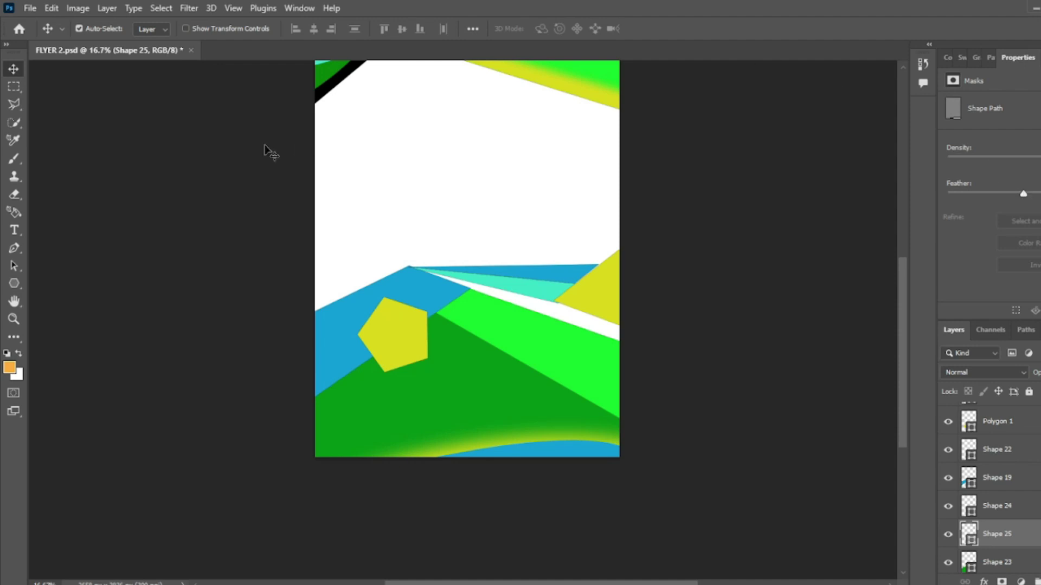
pyautogui.press('p')
pyautogui.scroll(1, 462, 390)
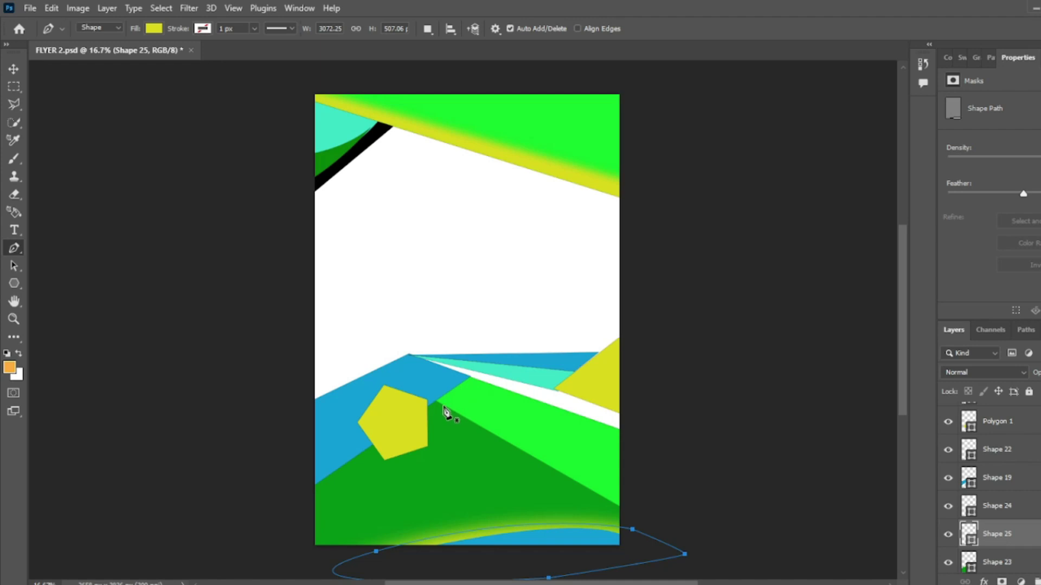
# Outline a thin yellow strip from beside the pentagon along the green edge to past the right edge
pyautogui.click(444, 407)
pyautogui.click(474, 386)
pyautogui.click(632, 455)
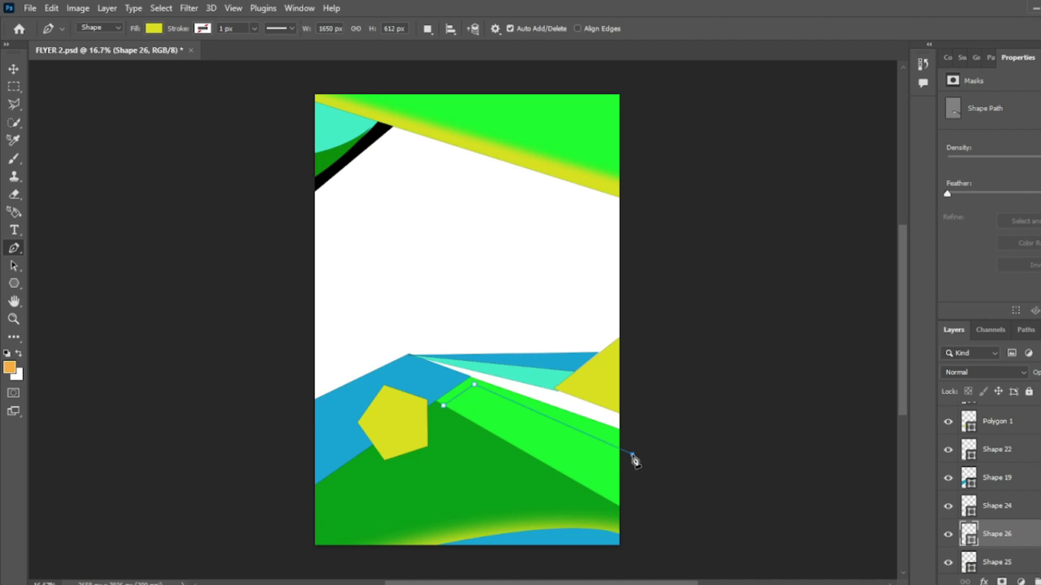
pyautogui.click(628, 431)
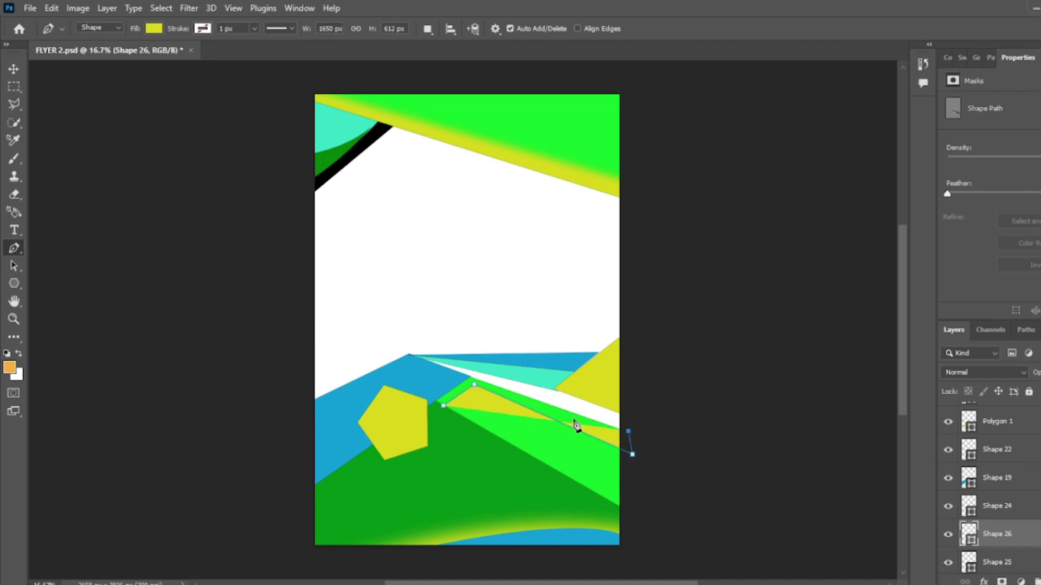
pyautogui.click(468, 373)
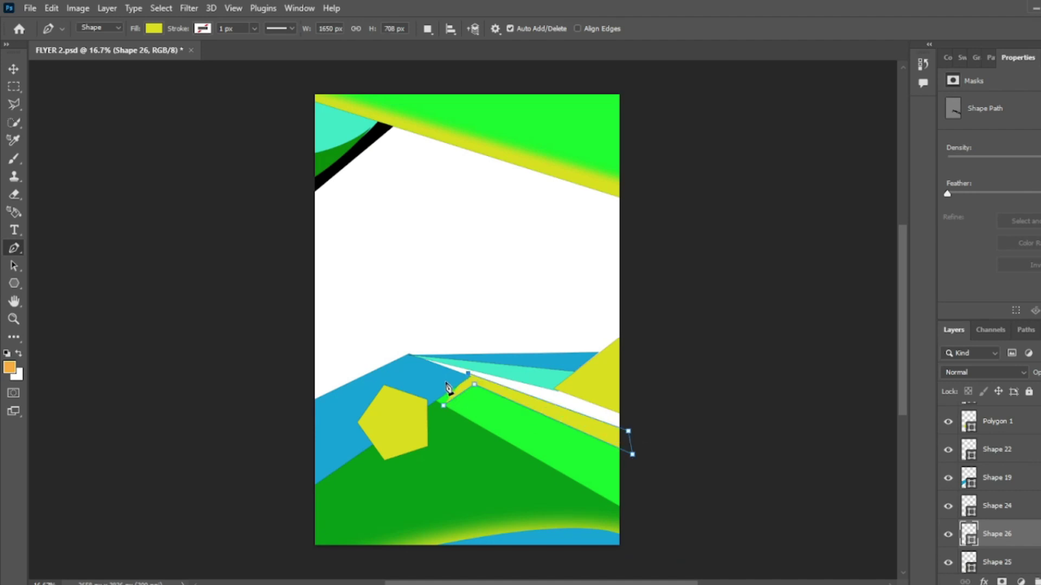
pyautogui.click(429, 389)
pyautogui.click(431, 401)
pyautogui.click(443, 407)
pyautogui.press('v')
pyautogui.scroll(3, 948, 423)
# Show Group 1's text, nudge the LOGO HERE hexagon right, and place the logo at 15.82% on the pentagon
pyautogui.click(947, 412)
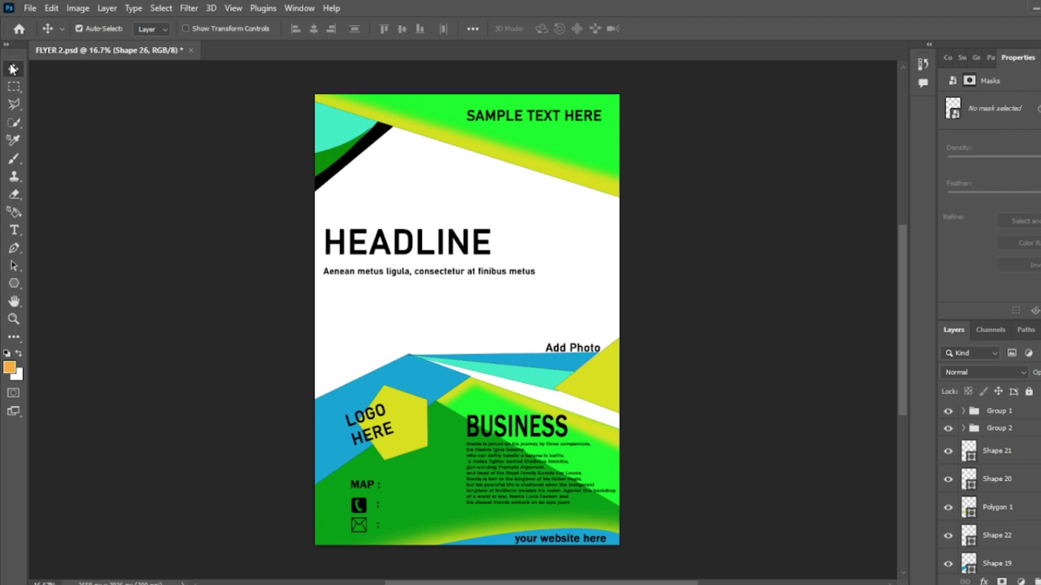
pyautogui.moveTo(372, 418); pyautogui.dragTo(392, 417)
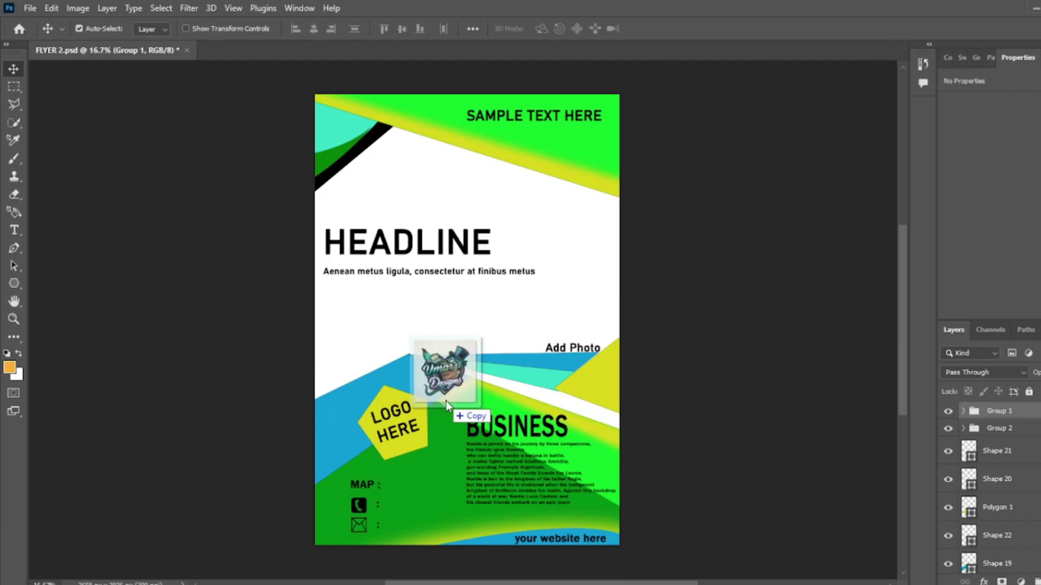
pyautogui.moveTo(441, 371); pyautogui.dragTo(441, 372)
pyautogui.moveTo(621, 474); pyautogui.dragTo(429, 449)
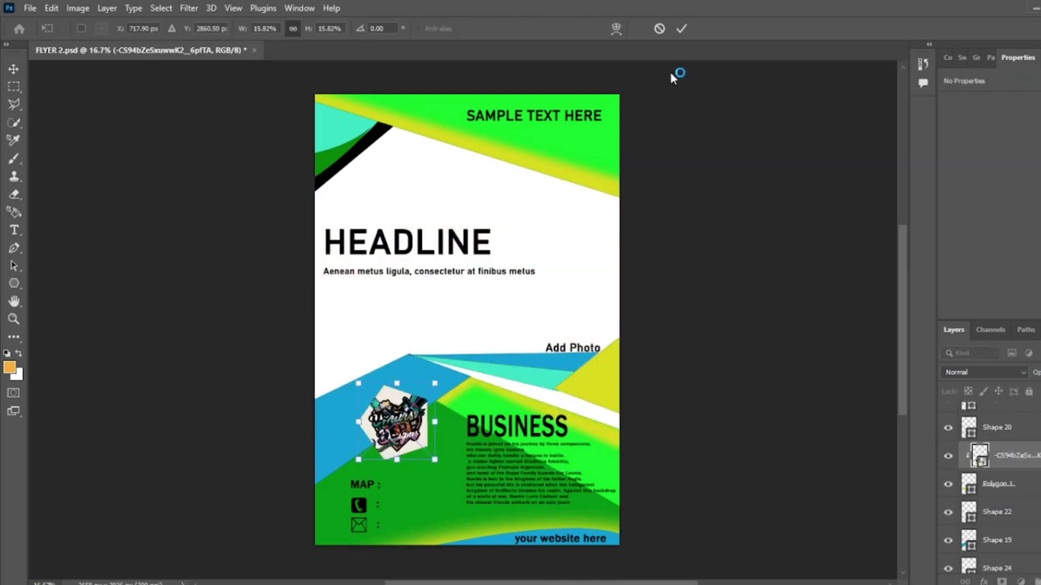
pyautogui.click(681, 28)
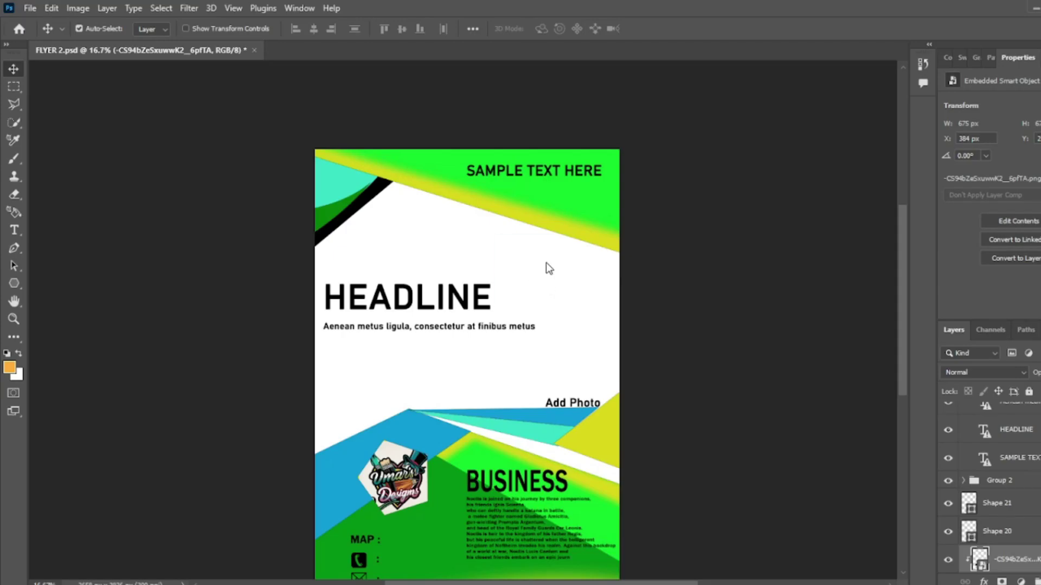